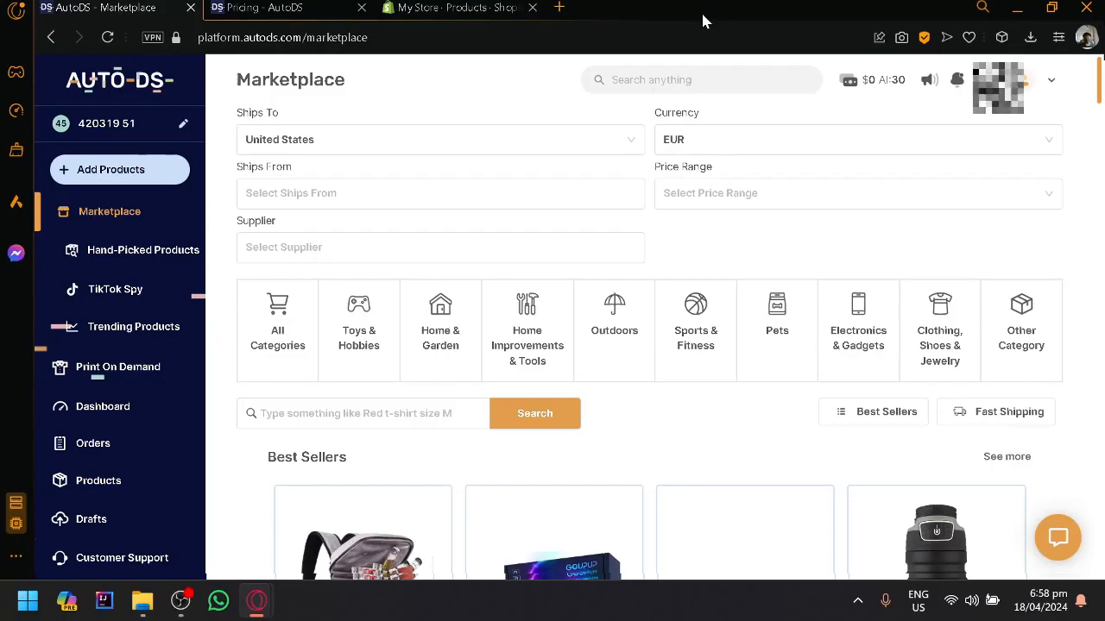
Look over the Shopify store's product list, then switch back to AutoDS and review its navigation options
{"action": "left_click", "coordinate": [445, 7]}
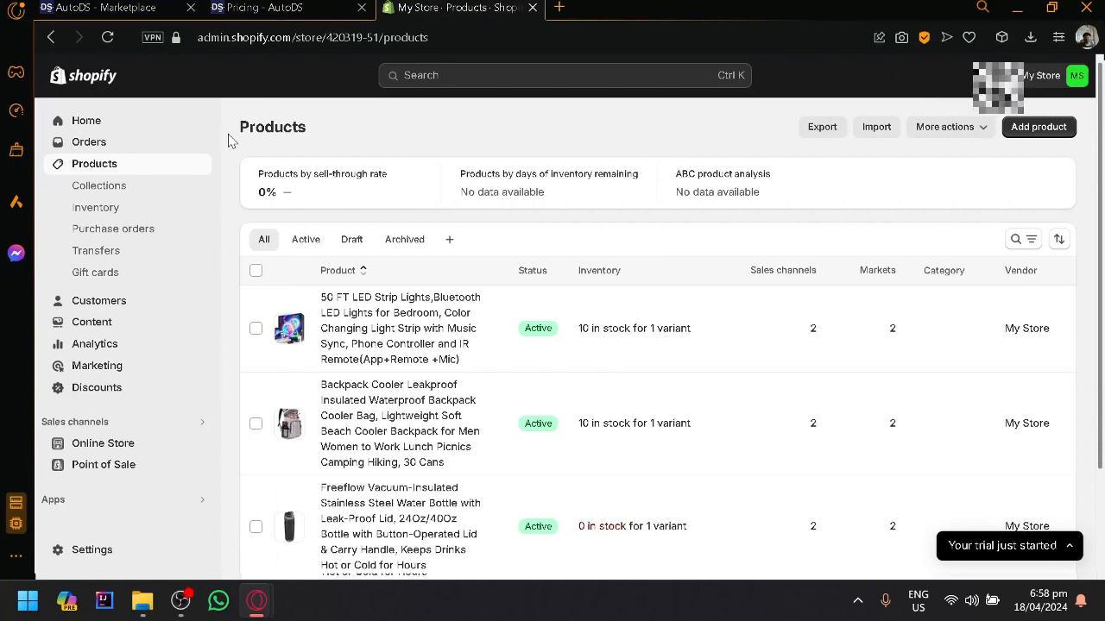
{"action": "left_click", "coordinate": [130, 7]}
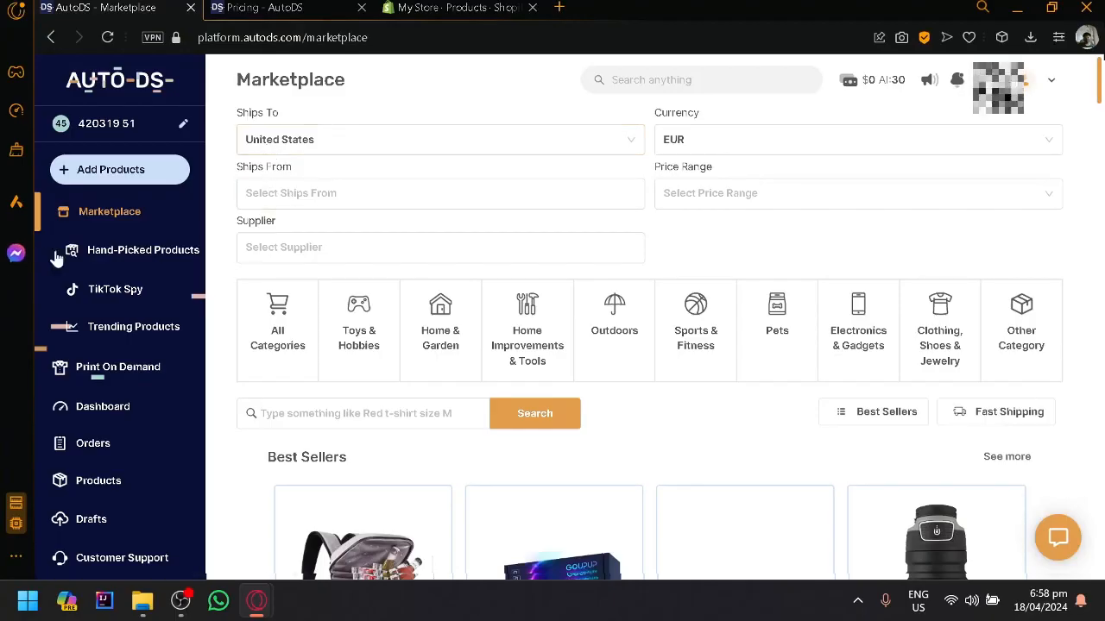
{"action": "scroll", "coordinate": [98, 262], "scroll_direction": "down", "scroll_amount": 1}
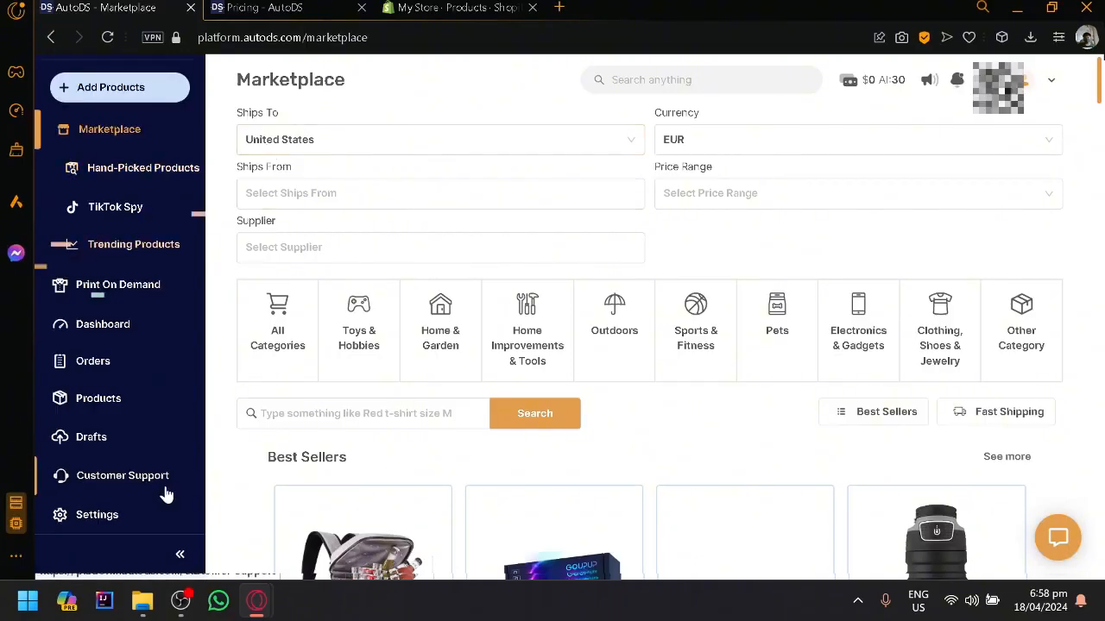
{"action": "scroll", "coordinate": [186, 366], "scroll_direction": "up", "scroll_amount": 1}
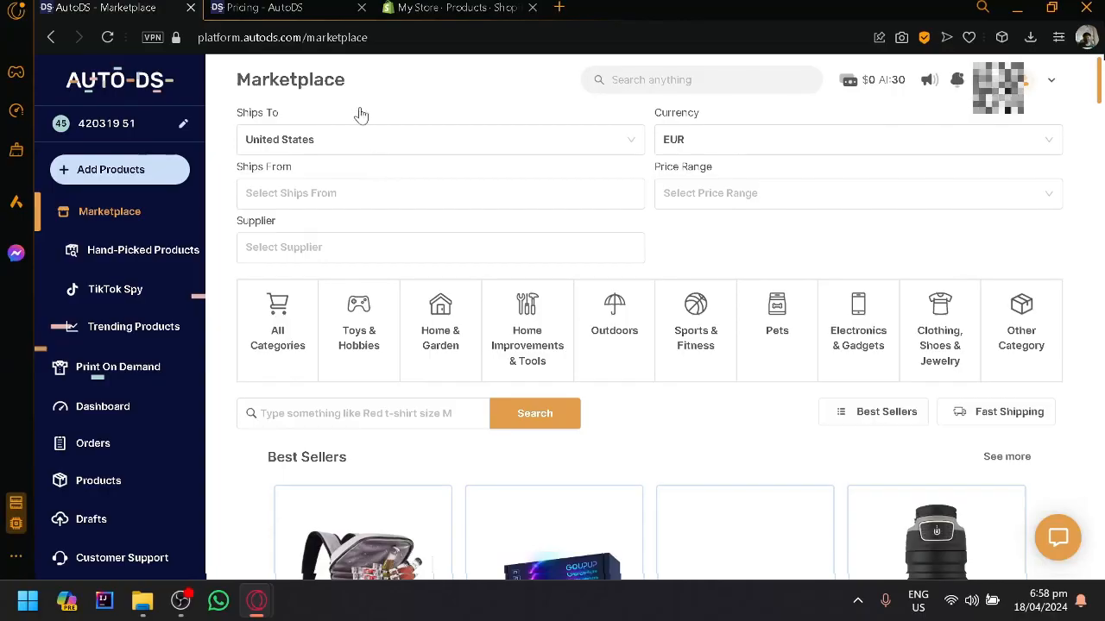
Open the AutoDS pricing page and examine the Shopify subscription plans and their included features
{"action": "left_click", "coordinate": [276, 8]}
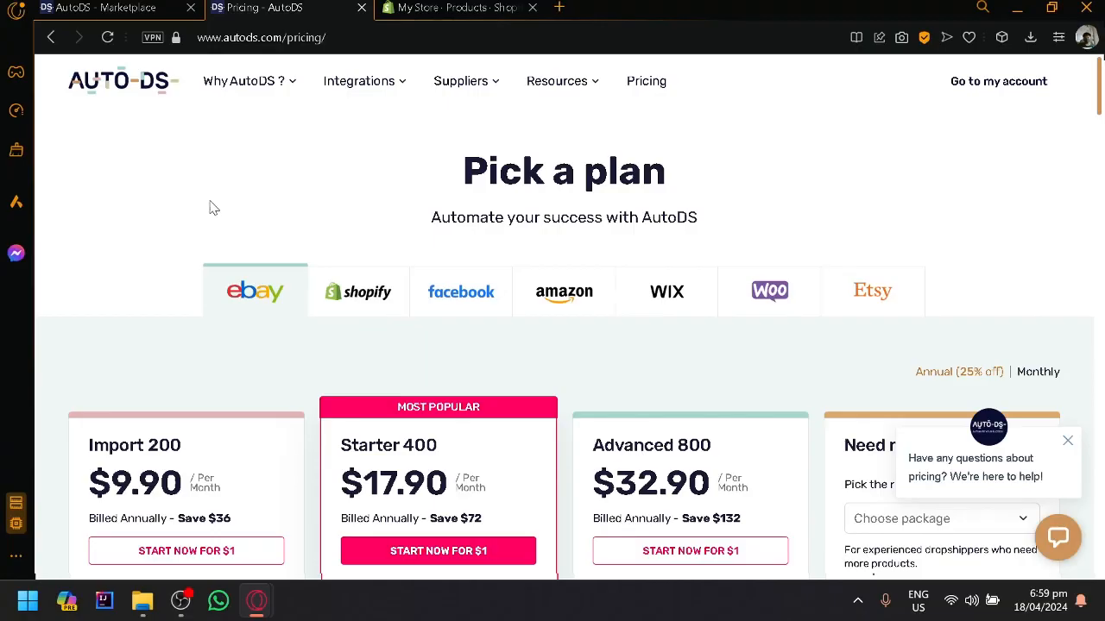
{"action": "left_click", "coordinate": [121, 8]}
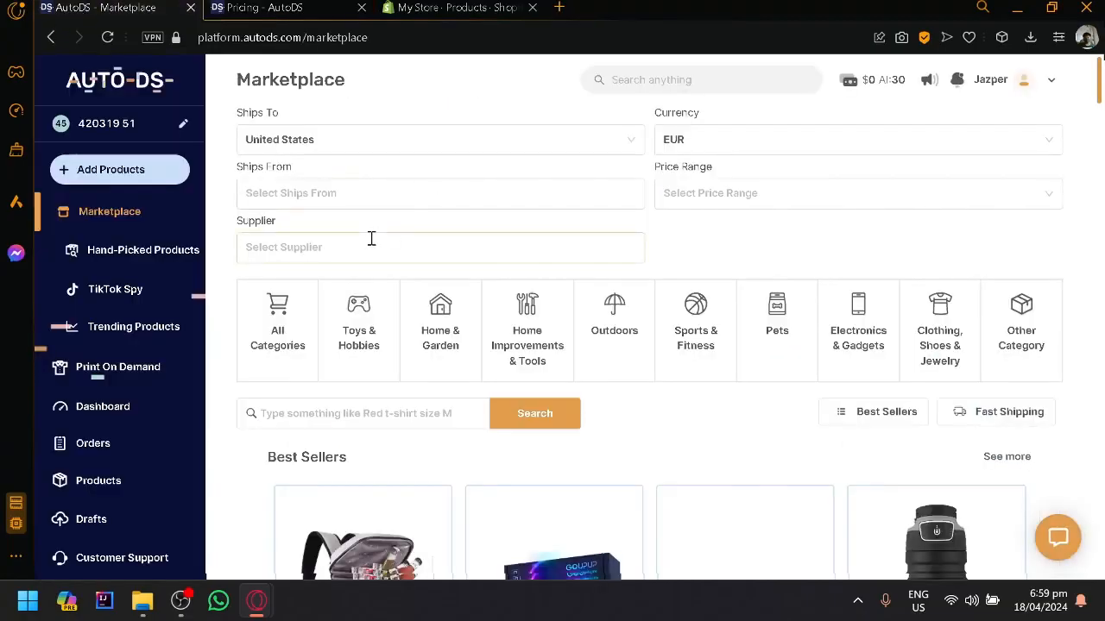
{"action": "left_click", "coordinate": [294, 7]}
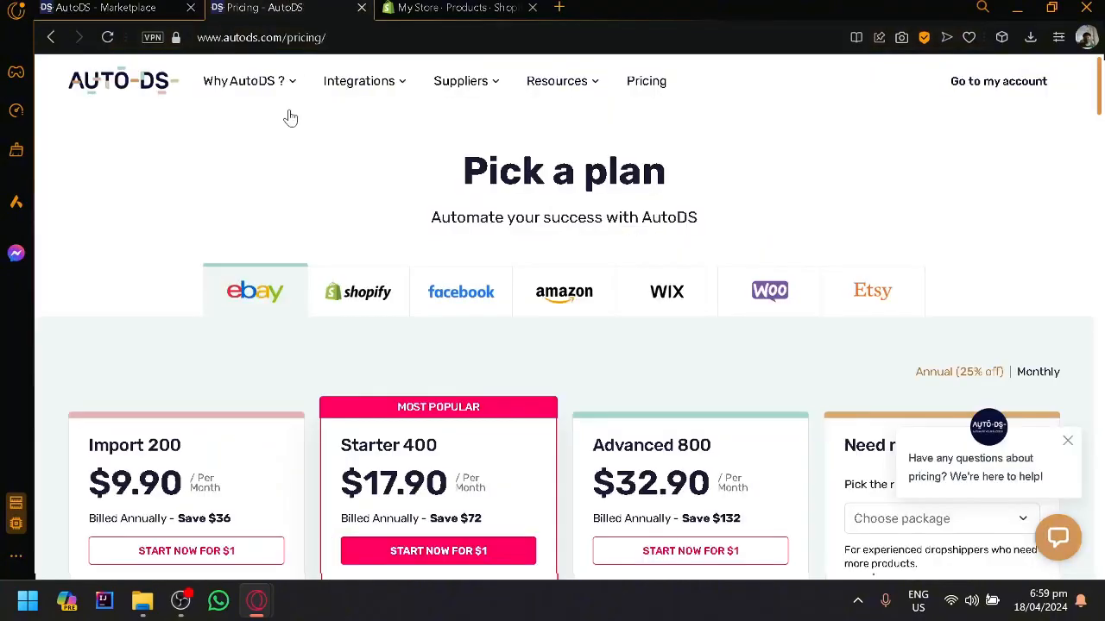
{"action": "left_click", "coordinate": [359, 283]}
{"action": "scroll", "coordinate": [380, 259], "scroll_direction": "down", "scroll_amount": 3}
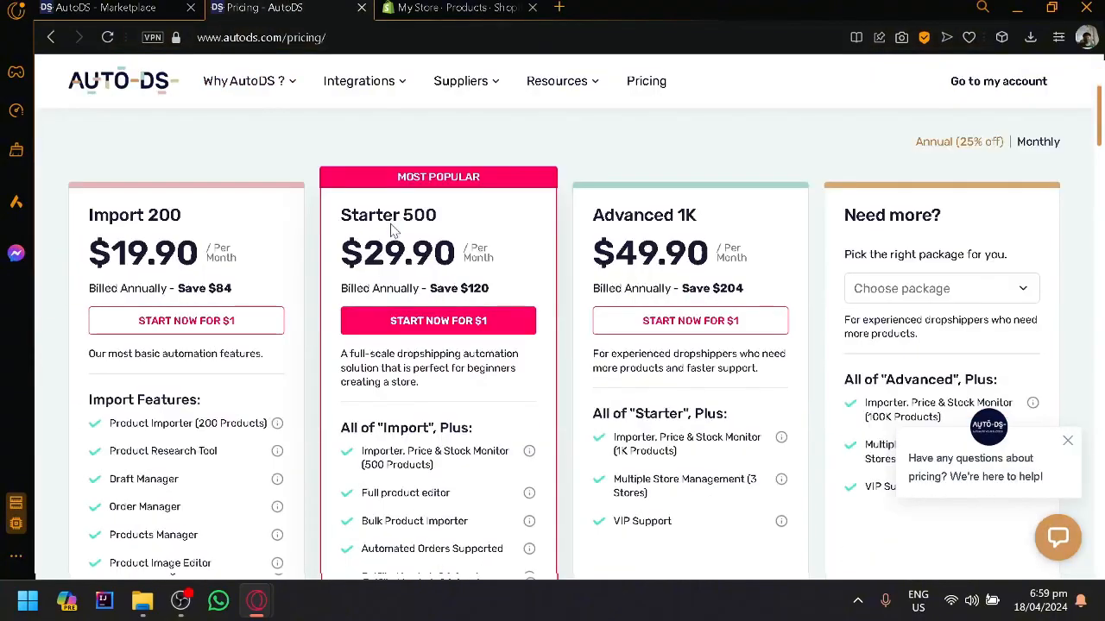
{"action": "scroll", "coordinate": [393, 228], "scroll_direction": "down", "scroll_amount": 3}
{"action": "scroll", "coordinate": [392, 229], "scroll_direction": "up", "scroll_amount": 6}
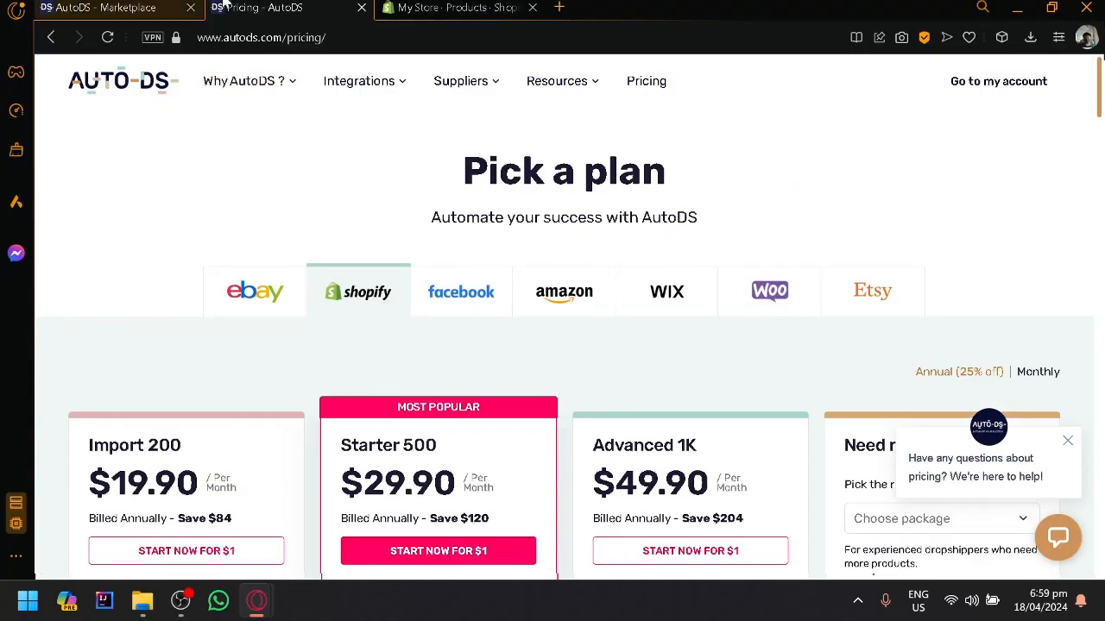
Close the AutoDS pricing page, check the product list in Shopify, and return to the AutoDS Marketplace
{"action": "left_click", "coordinate": [113, 7]}
{"action": "left_click", "coordinate": [361, 7]}
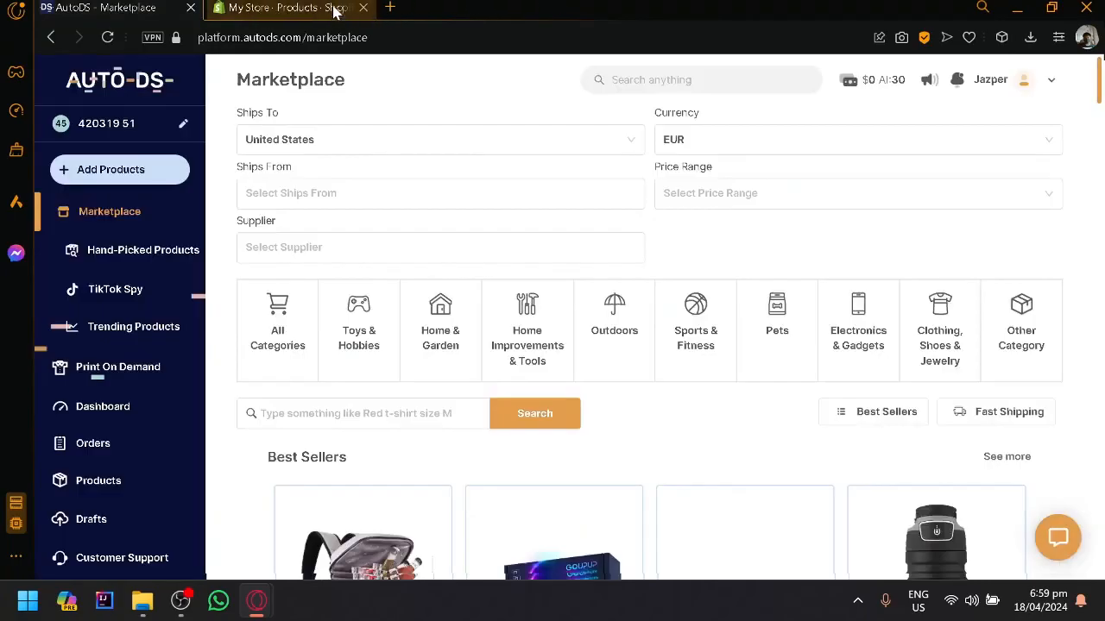
{"action": "left_click", "coordinate": [333, 8]}
{"action": "scroll", "coordinate": [518, 362], "scroll_direction": "down", "scroll_amount": 2}
{"action": "scroll", "coordinate": [429, 395], "scroll_direction": "up", "scroll_amount": 2}
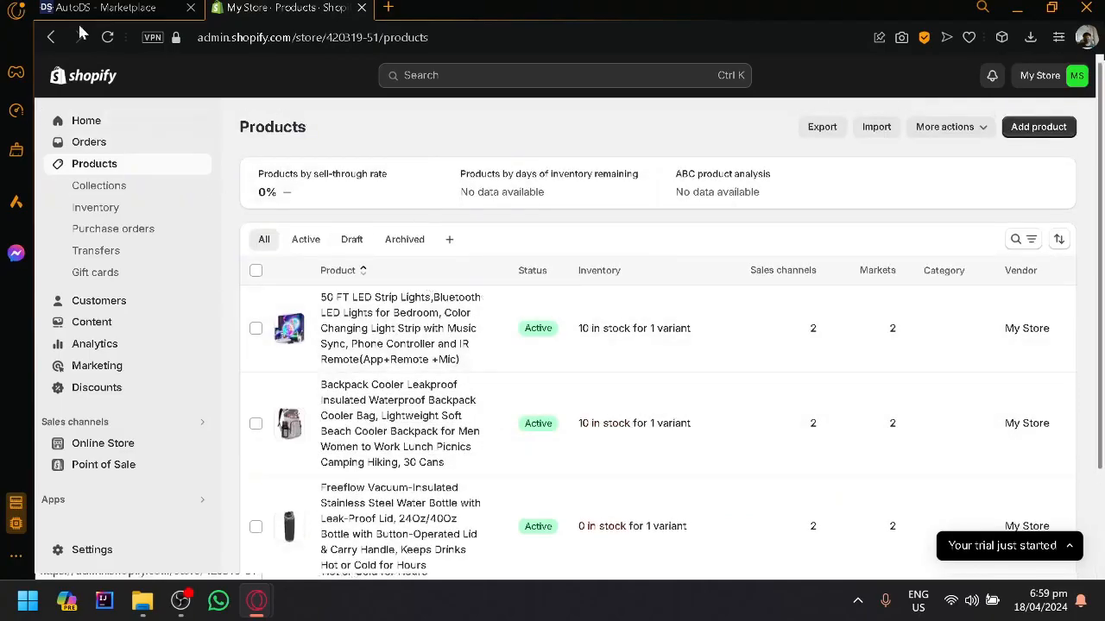
{"action": "left_click", "coordinate": [103, 8]}
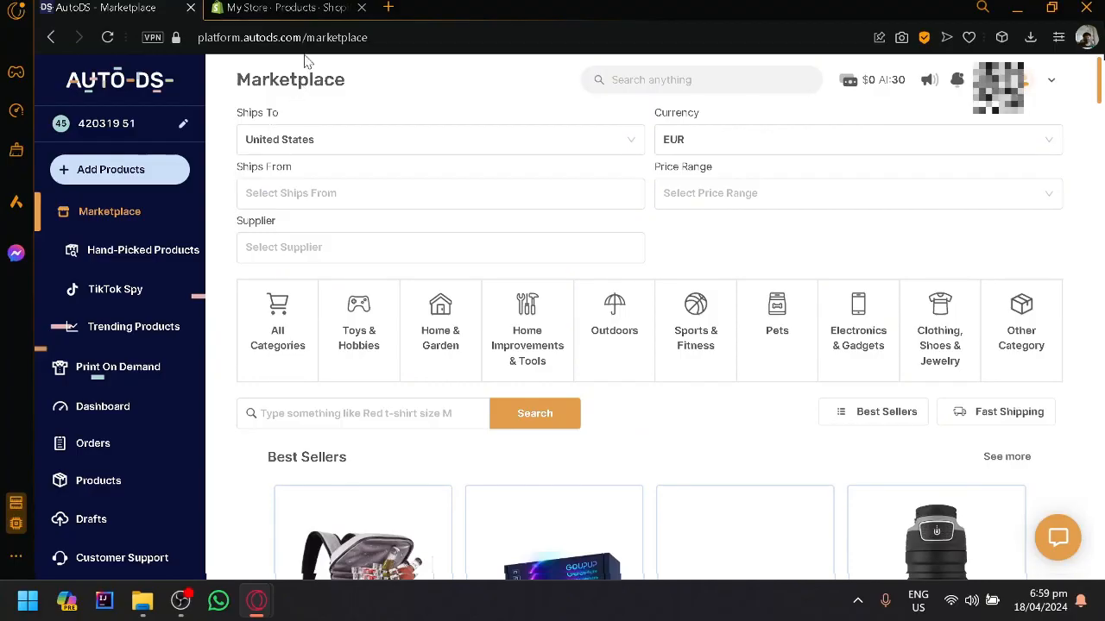
Browse the Best Sellers and New Arrivals sections of the AutoDS Marketplace
{"action": "scroll", "coordinate": [503, 180], "scroll_direction": "down", "scroll_amount": 3}
{"action": "scroll", "coordinate": [504, 183], "scroll_direction": "down", "scroll_amount": 6}
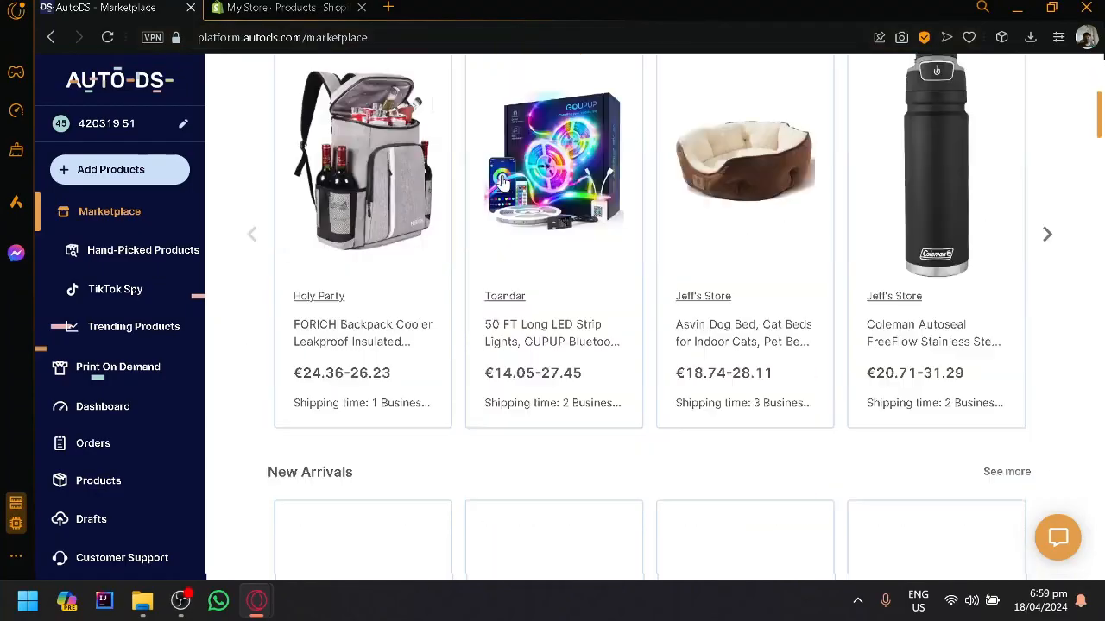
{"action": "scroll", "coordinate": [496, 425], "scroll_direction": "down", "scroll_amount": 5}
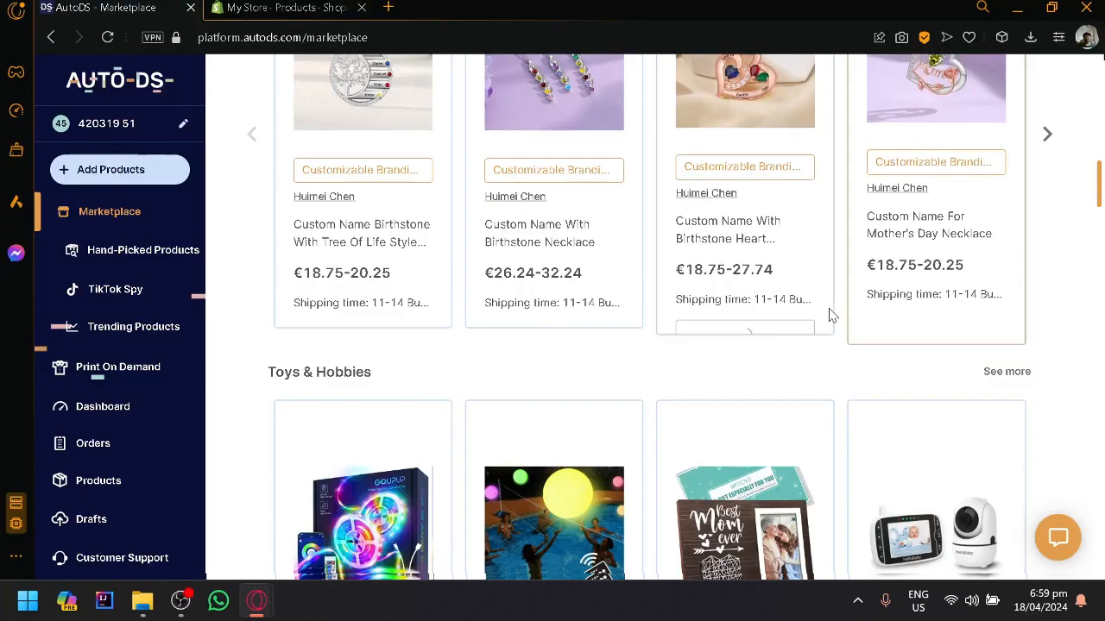
{"action": "scroll", "coordinate": [571, 363], "scroll_direction": "up", "scroll_amount": 5}
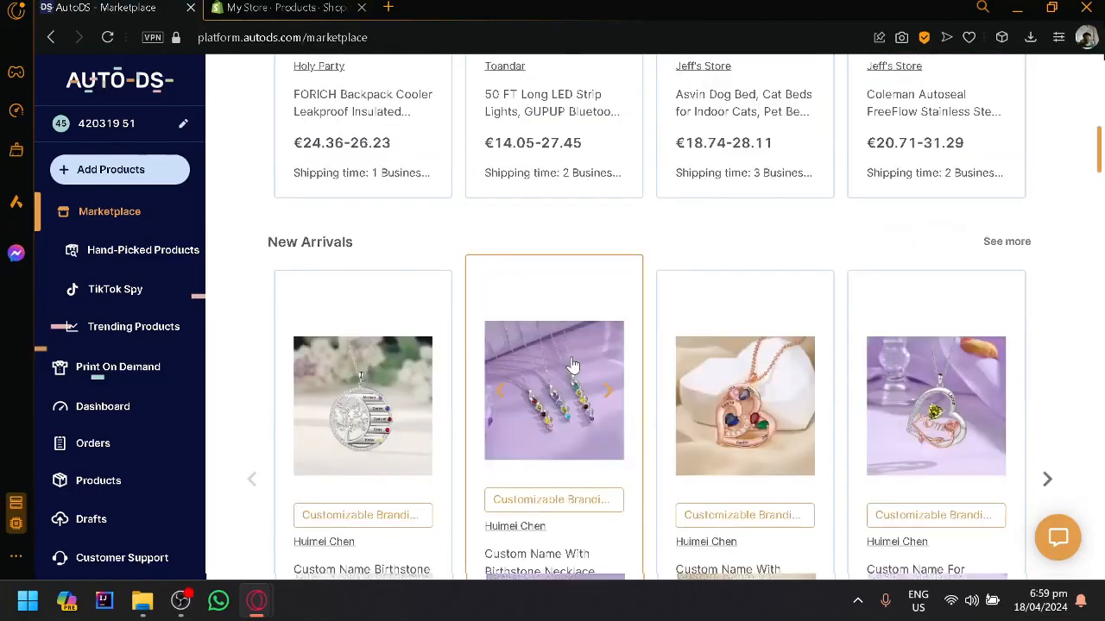
{"action": "scroll", "coordinate": [571, 364], "scroll_direction": "up", "scroll_amount": 9}
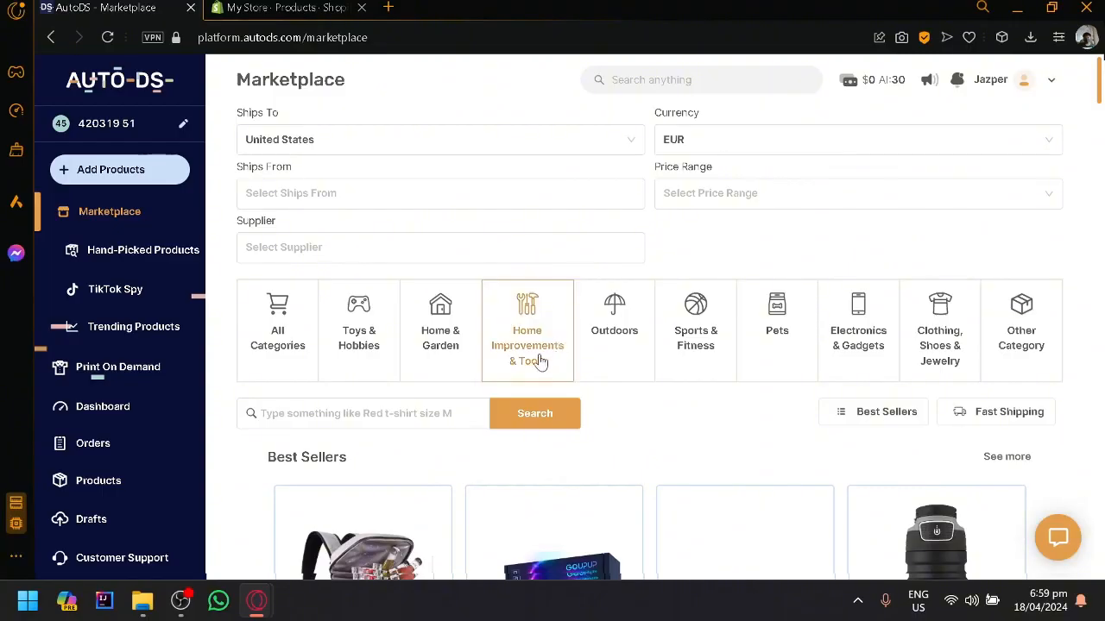
Examine the Marketplace listings from Best Sellers down to Home Improvements & Tools, and check them against the Shopify product list
{"action": "scroll", "coordinate": [540, 361], "scroll_direction": "down", "scroll_amount": 2}
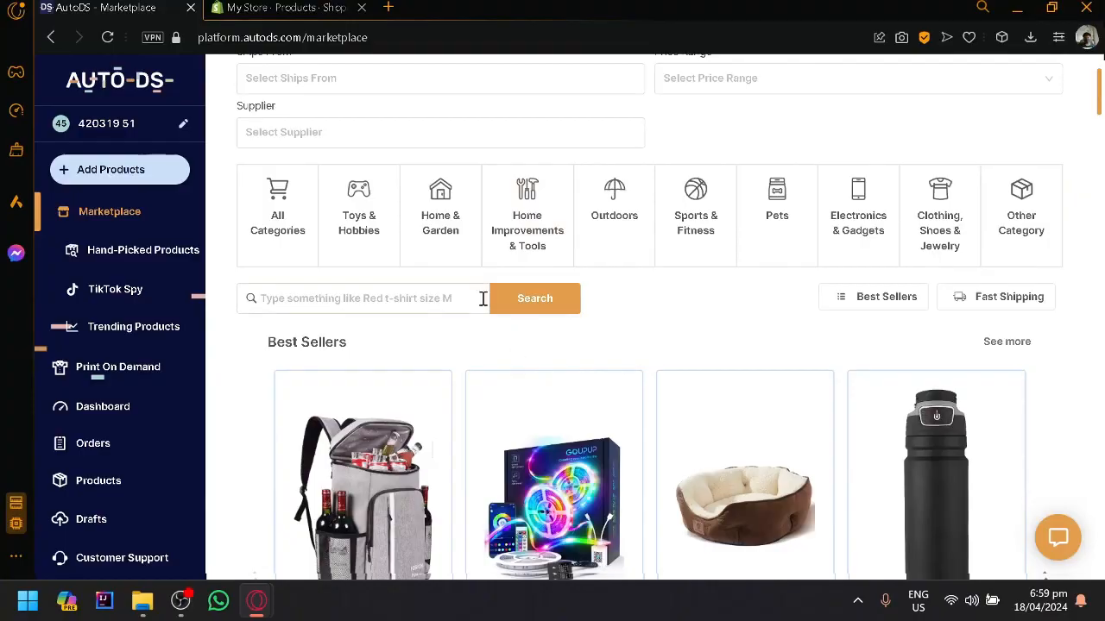
{"action": "scroll", "coordinate": [483, 298], "scroll_direction": "down", "scroll_amount": 4}
{"action": "scroll", "coordinate": [443, 276], "scroll_direction": "down", "scroll_amount": 3}
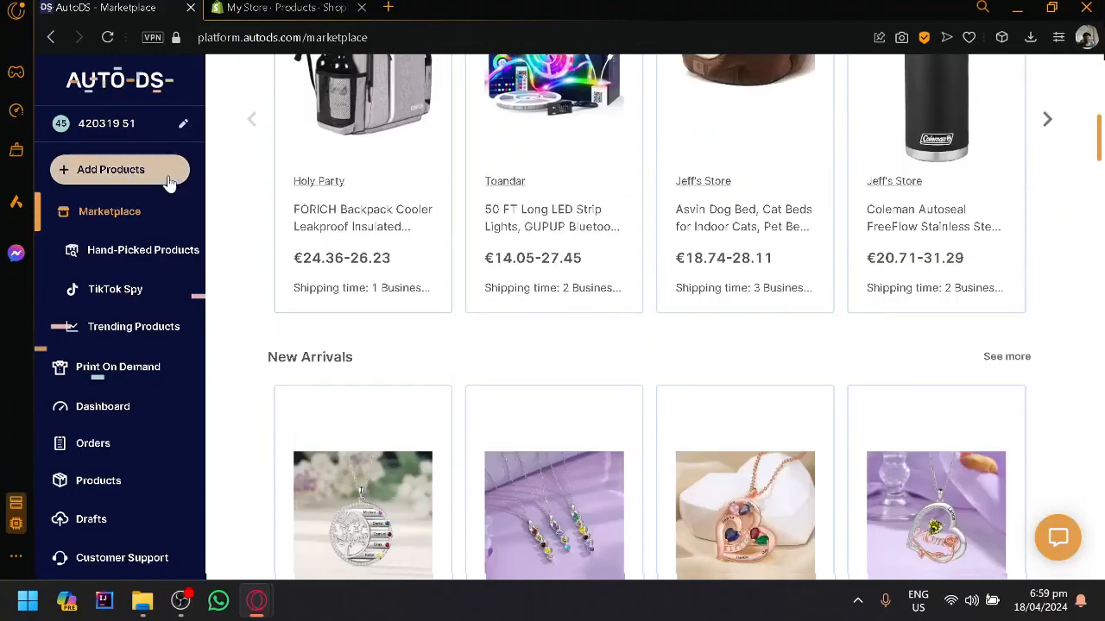
{"action": "scroll", "coordinate": [806, 316], "scroll_direction": "down", "scroll_amount": 12}
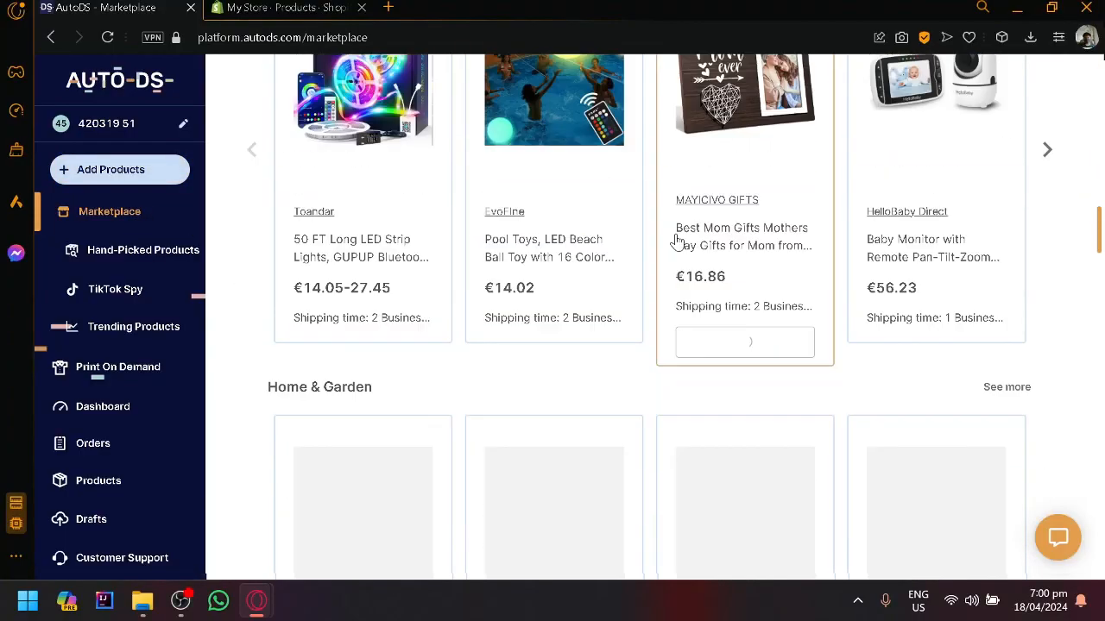
{"action": "scroll", "coordinate": [675, 363], "scroll_direction": "down", "scroll_amount": 2}
{"action": "scroll", "coordinate": [656, 387], "scroll_direction": "down", "scroll_amount": 6}
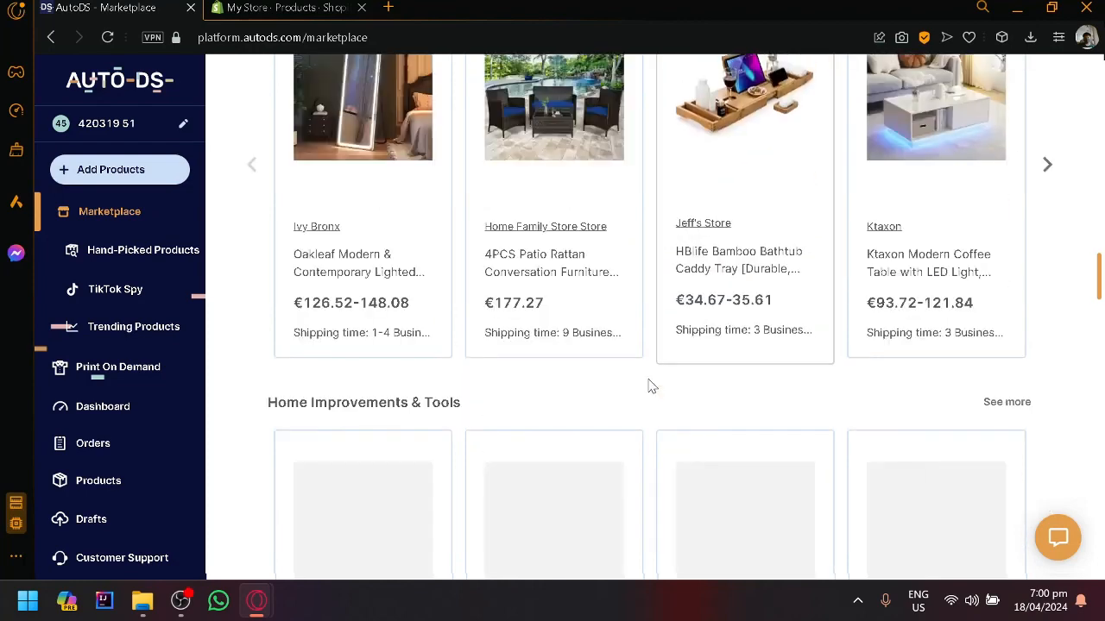
{"action": "scroll", "coordinate": [666, 387], "scroll_direction": "up", "scroll_amount": 2}
{"action": "scroll", "coordinate": [657, 436], "scroll_direction": "down", "scroll_amount": 4}
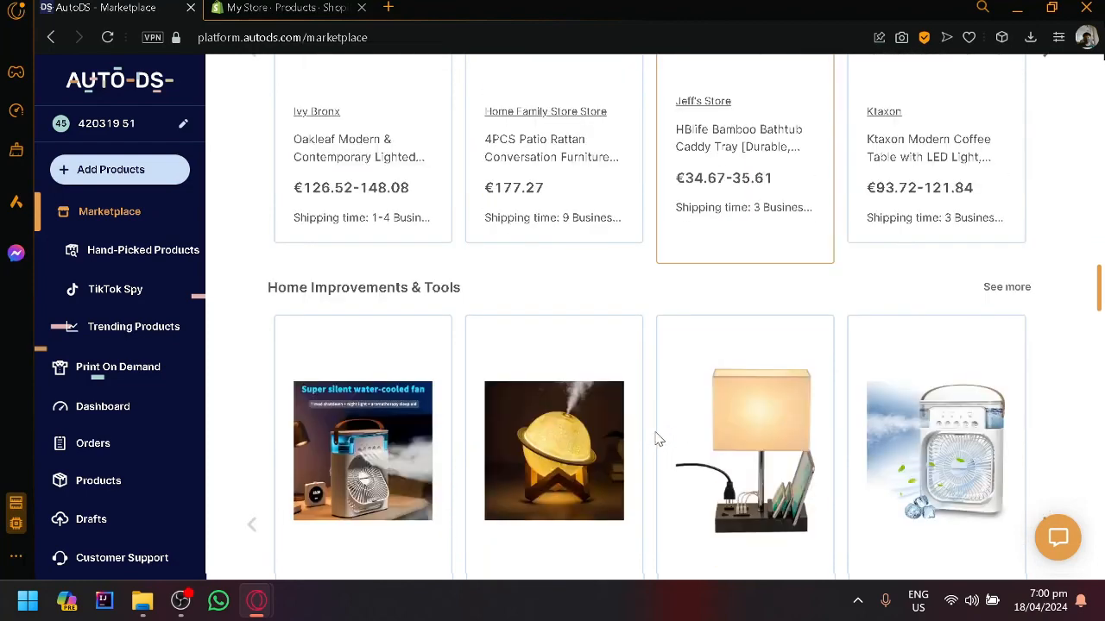
{"action": "scroll", "coordinate": [656, 440], "scroll_direction": "down", "scroll_amount": 4}
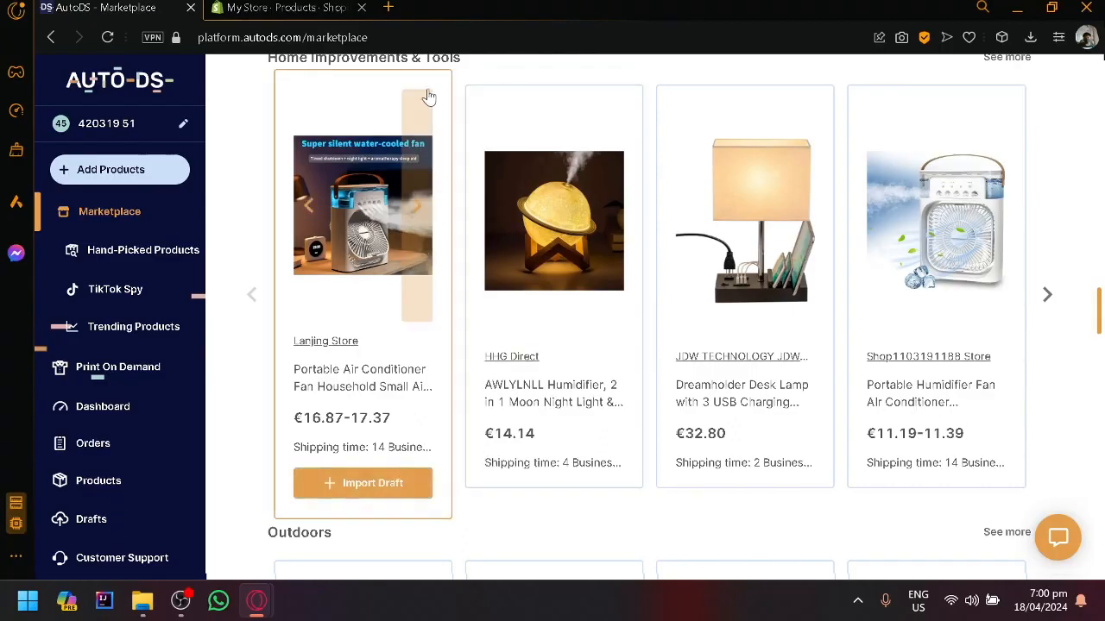
{"action": "left_click", "coordinate": [280, 7]}
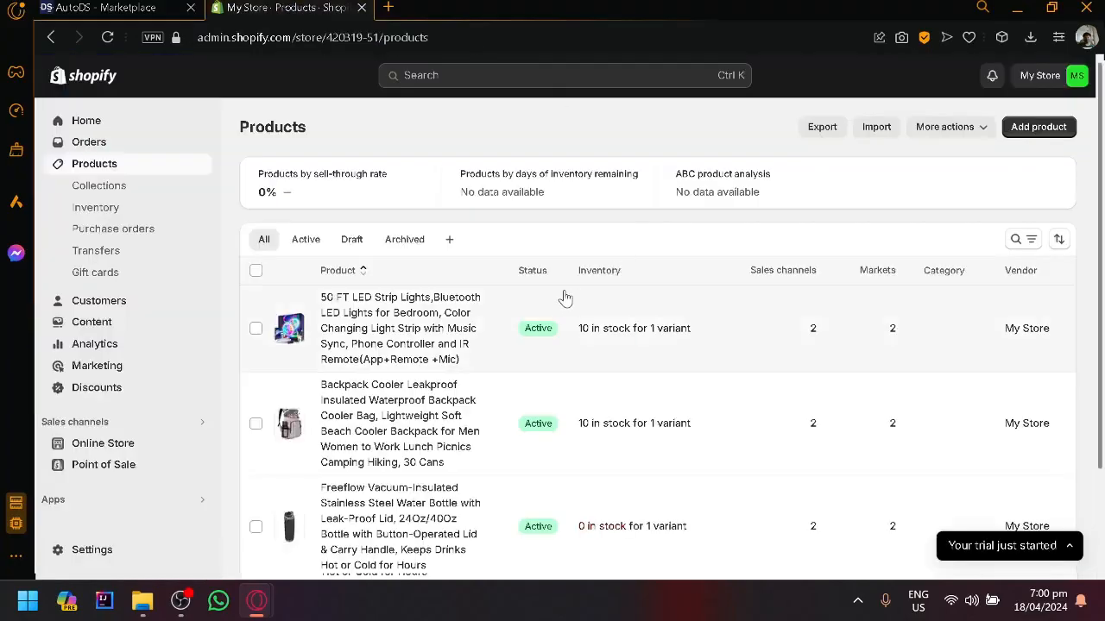
{"action": "left_click", "coordinate": [108, 7]}
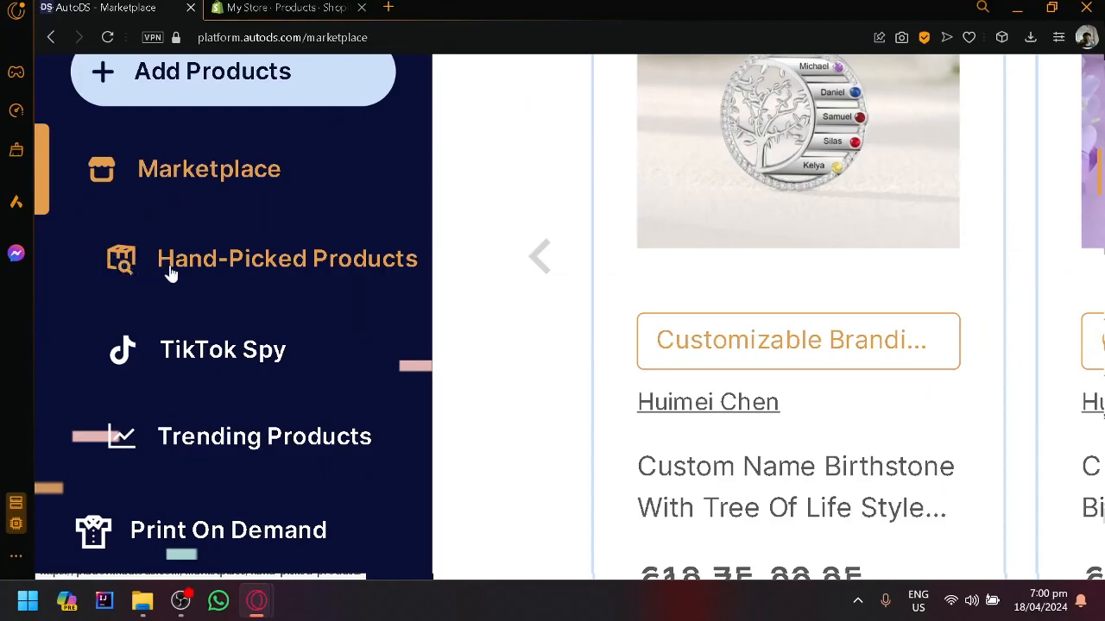
Open the Hand-Picked Products page and examine its suggested products and the Product Finding Hub add-on offer
{"action": "left_click", "coordinate": [171, 273]}
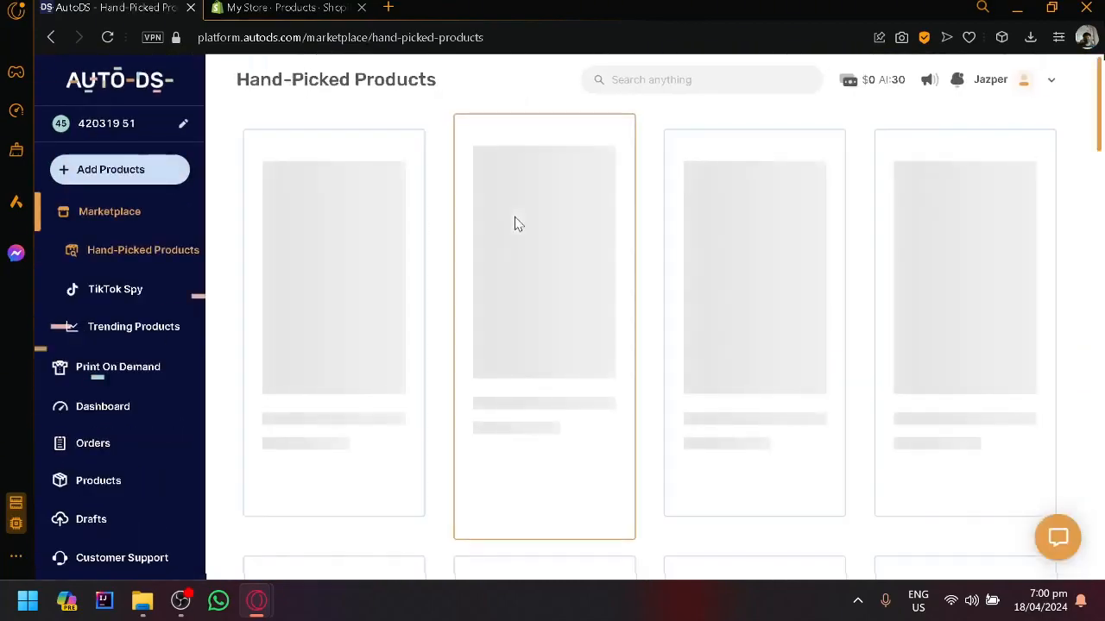
{"action": "scroll", "coordinate": [437, 191], "scroll_direction": "down", "scroll_amount": 4}
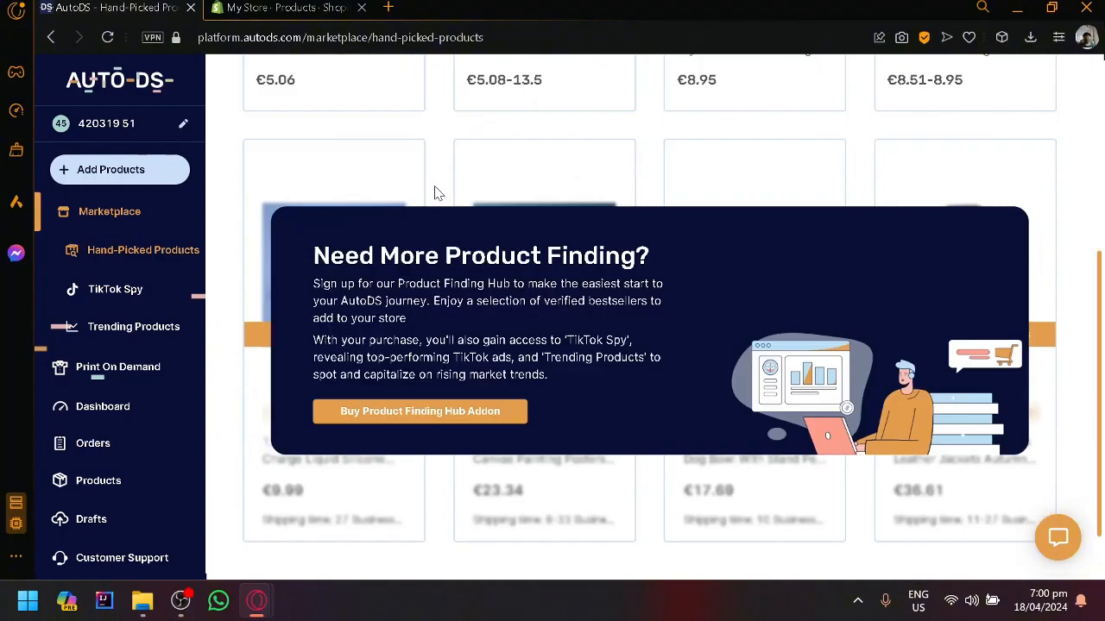
{"action": "scroll", "coordinate": [437, 192], "scroll_direction": "up", "scroll_amount": 4}
{"action": "scroll", "coordinate": [431, 192], "scroll_direction": "down", "scroll_amount": 4}
{"action": "scroll", "coordinate": [436, 193], "scroll_direction": "up", "scroll_amount": 4}
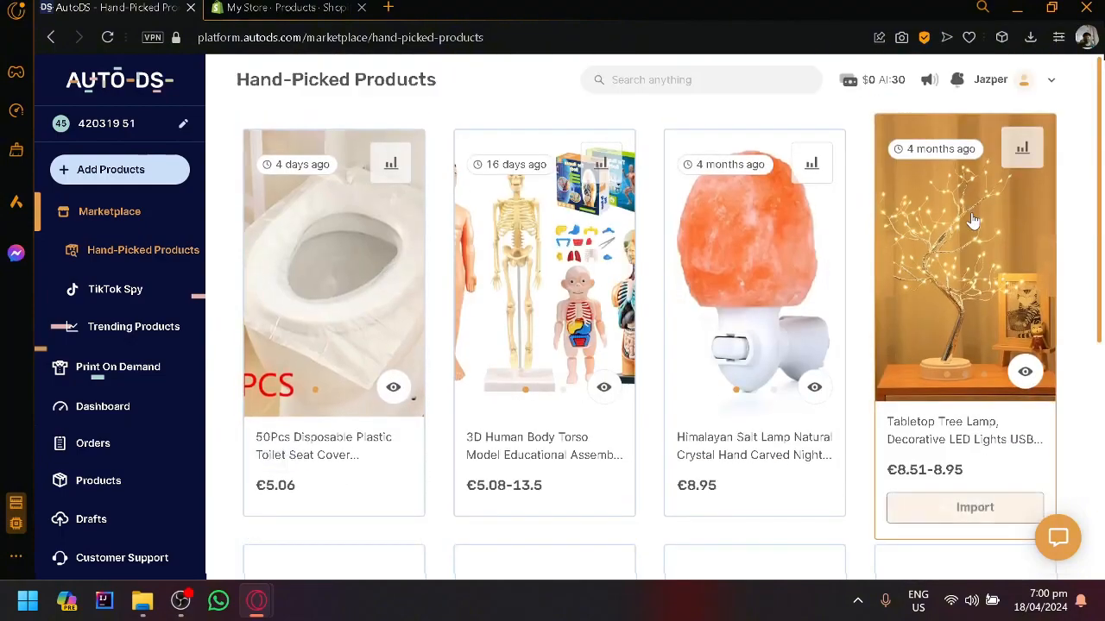
{"action": "scroll", "coordinate": [973, 220], "scroll_direction": "down", "scroll_amount": 4}
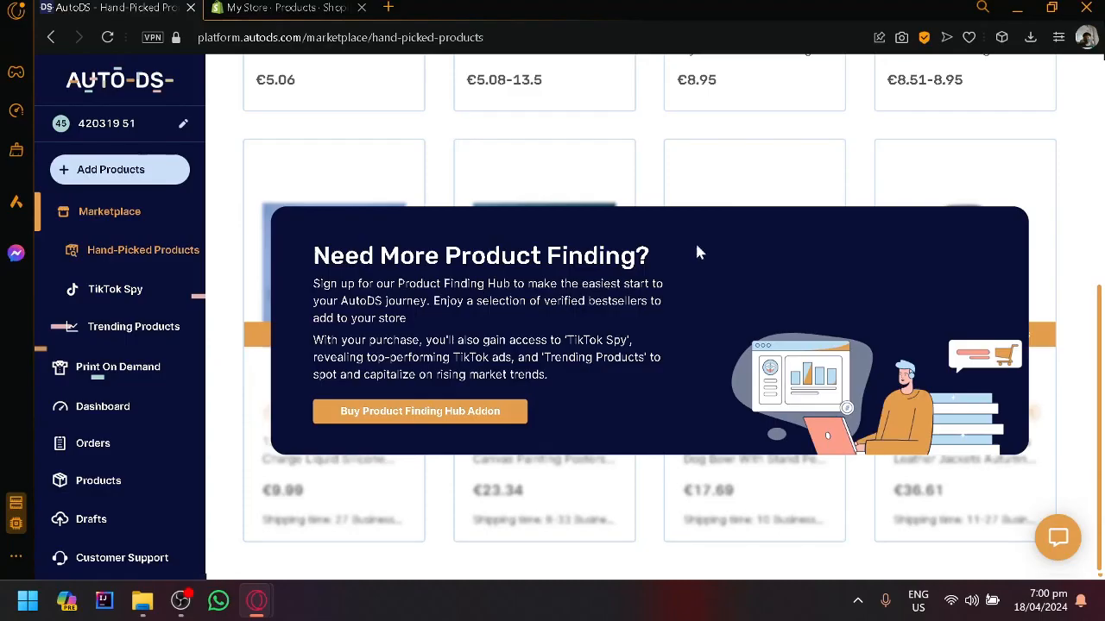
{"action": "scroll", "coordinate": [710, 184], "scroll_direction": "up", "scroll_amount": 2}
{"action": "scroll", "coordinate": [710, 184], "scroll_direction": "up", "scroll_amount": 5}
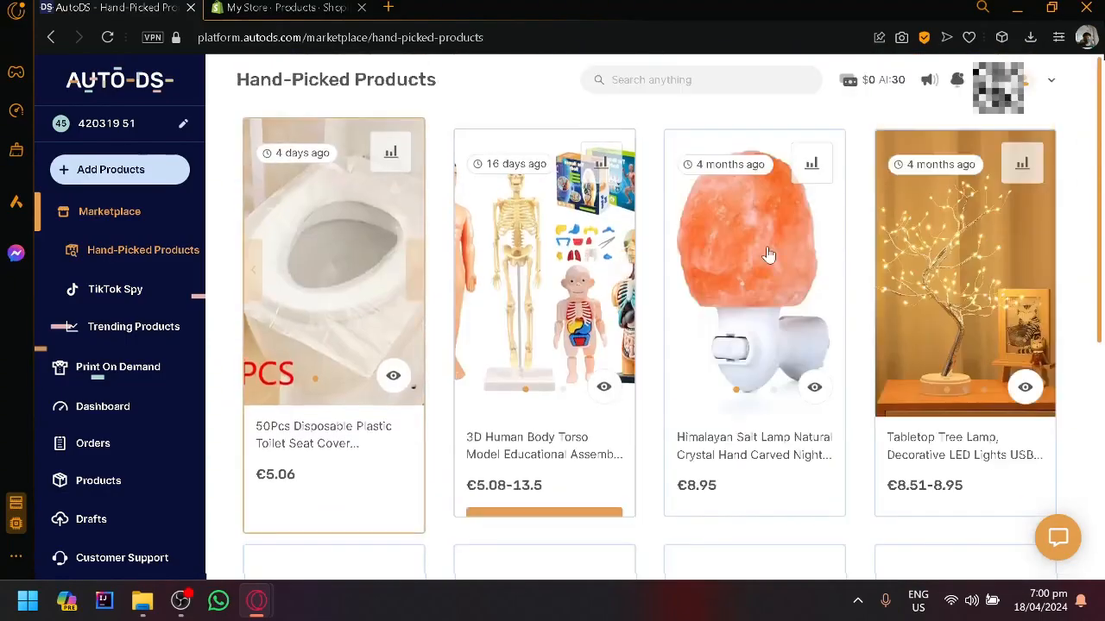
{"action": "mouse_move", "coordinate": [1032, 252]}
{"action": "mouse_move", "coordinate": [524, 309]}
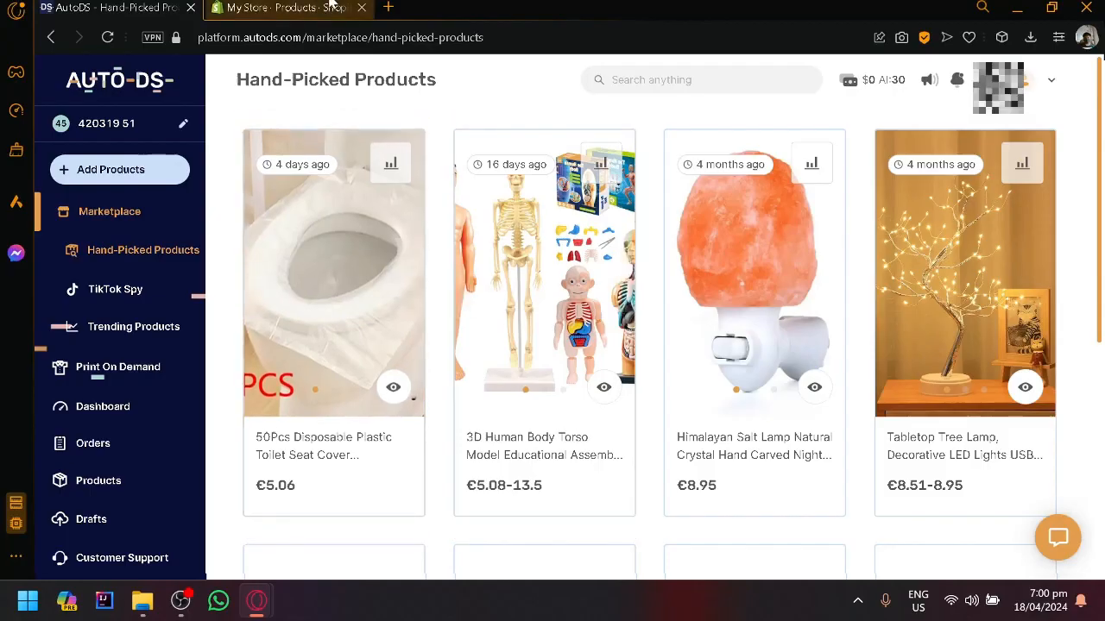
View the TikTok Spy page and the Trending Products page
{"action": "left_click", "coordinate": [125, 296]}
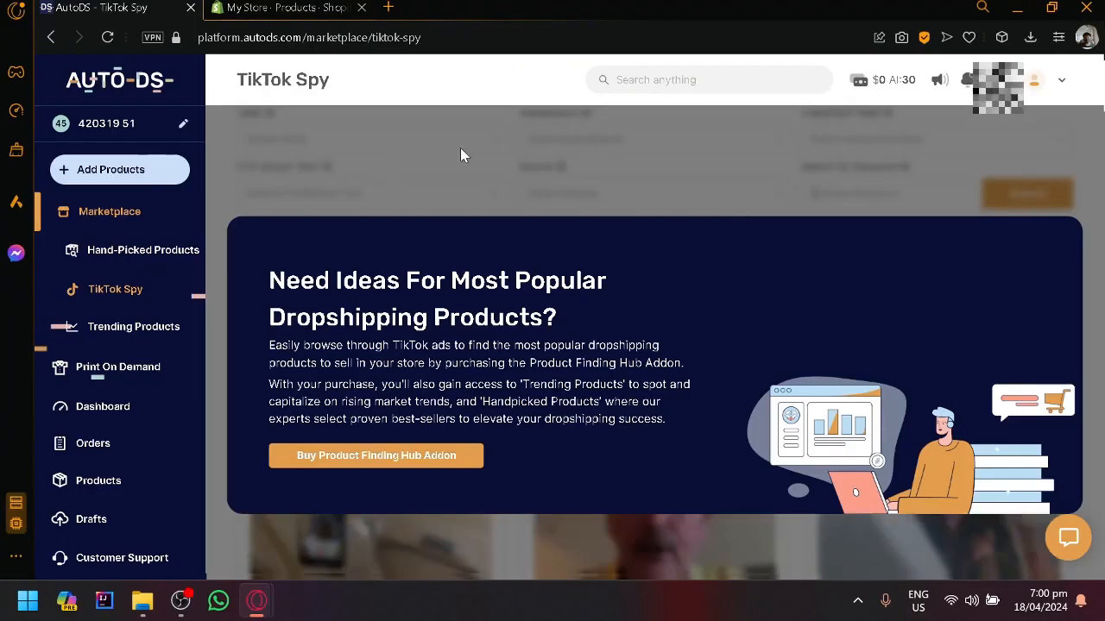
{"action": "left_click", "coordinate": [92, 328]}
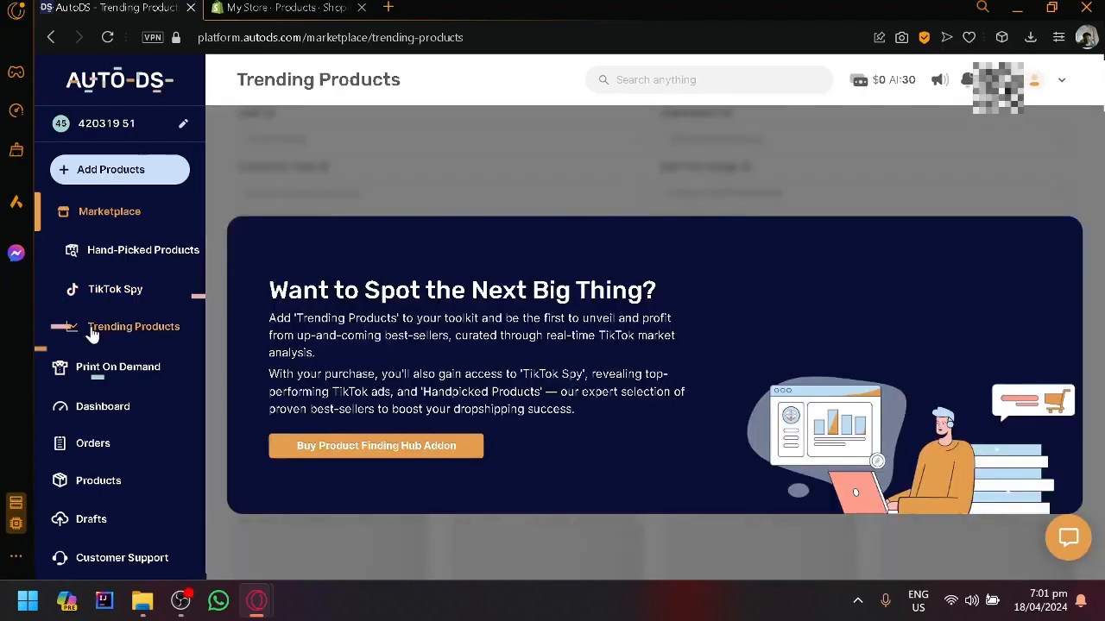
Open the Print On Demand page and browse the customizable apparel under All Products
{"action": "left_click", "coordinate": [108, 371]}
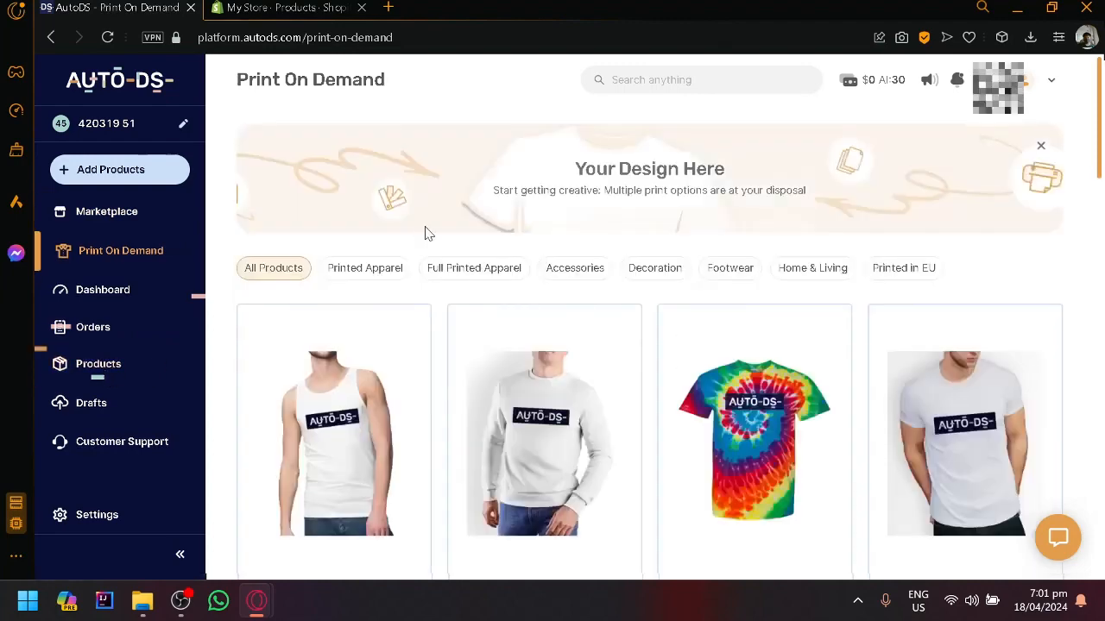
{"action": "scroll", "coordinate": [410, 259], "scroll_direction": "down", "scroll_amount": 4}
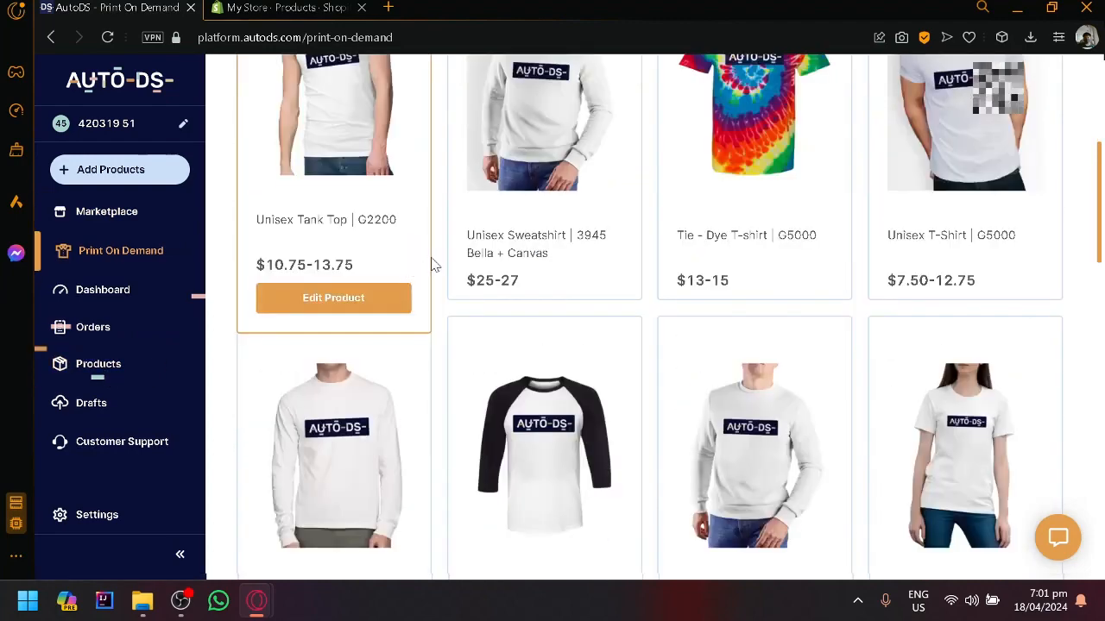
{"action": "scroll", "coordinate": [440, 259], "scroll_direction": "down", "scroll_amount": 4}
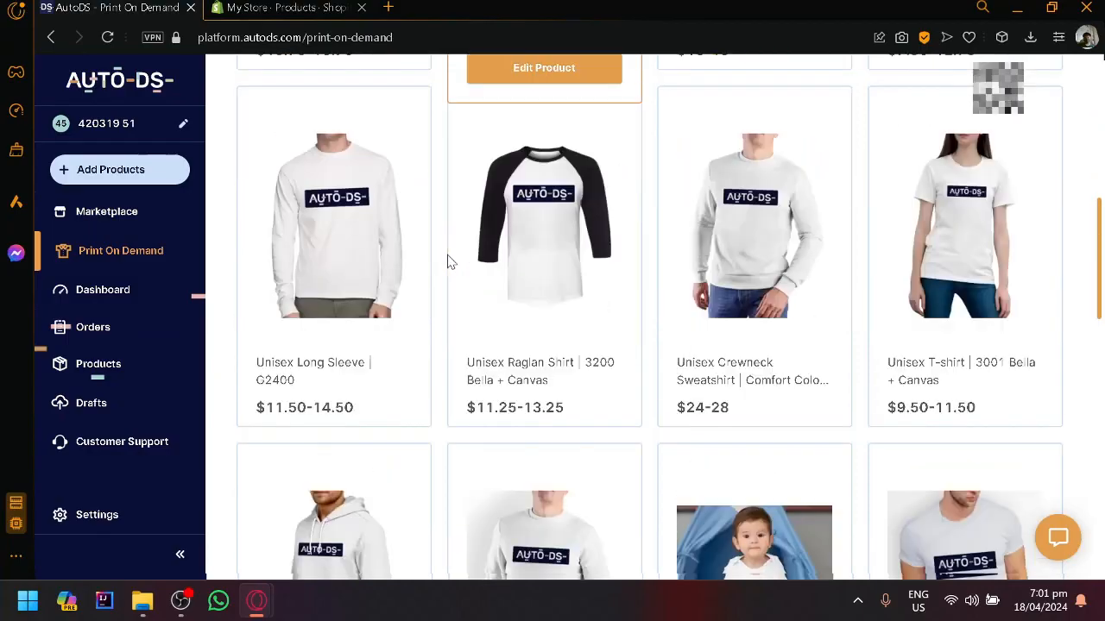
Examine the rest of the Print On Demand catalogue, including its category filters, product types and price ranges
{"action": "scroll", "coordinate": [441, 266], "scroll_direction": "down", "scroll_amount": 4}
{"action": "scroll", "coordinate": [407, 190], "scroll_direction": "down", "scroll_amount": 4}
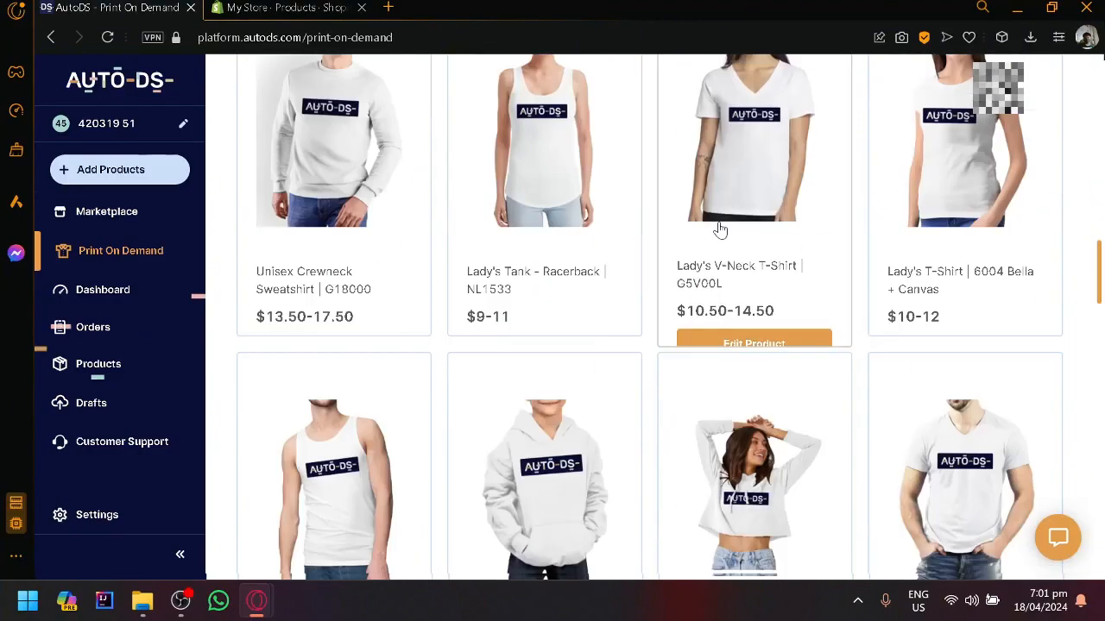
{"action": "scroll", "coordinate": [716, 229], "scroll_direction": "up", "scroll_amount": 5}
{"action": "scroll", "coordinate": [1096, 350], "scroll_direction": "up", "scroll_amount": 10}
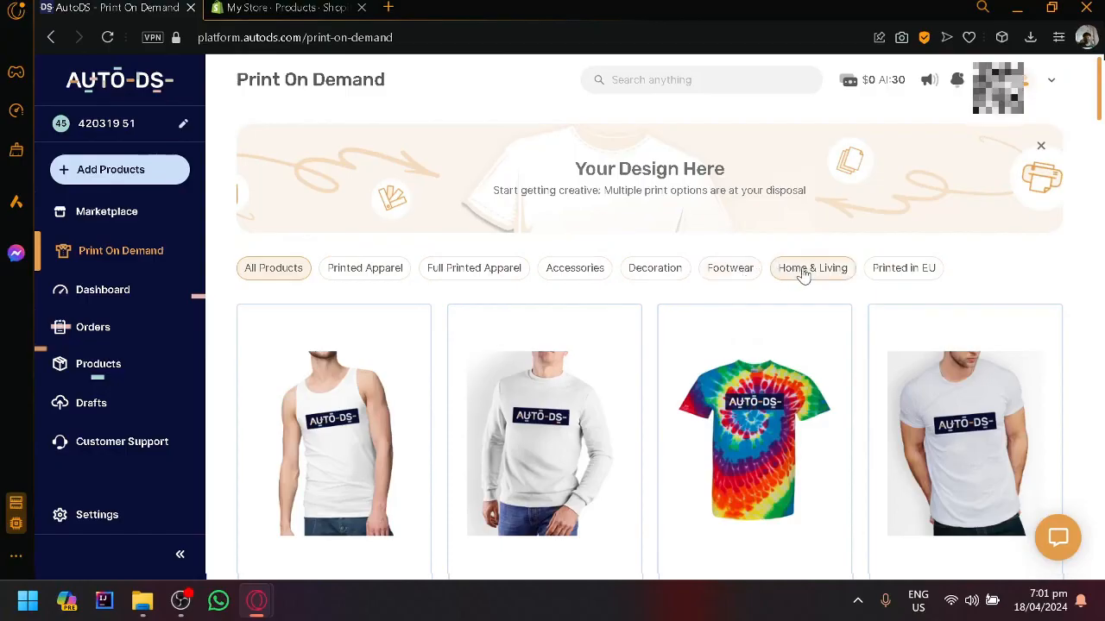
{"action": "scroll", "coordinate": [804, 274], "scroll_direction": "down", "scroll_amount": 10}
{"action": "scroll", "coordinate": [803, 274], "scroll_direction": "down", "scroll_amount": 8}
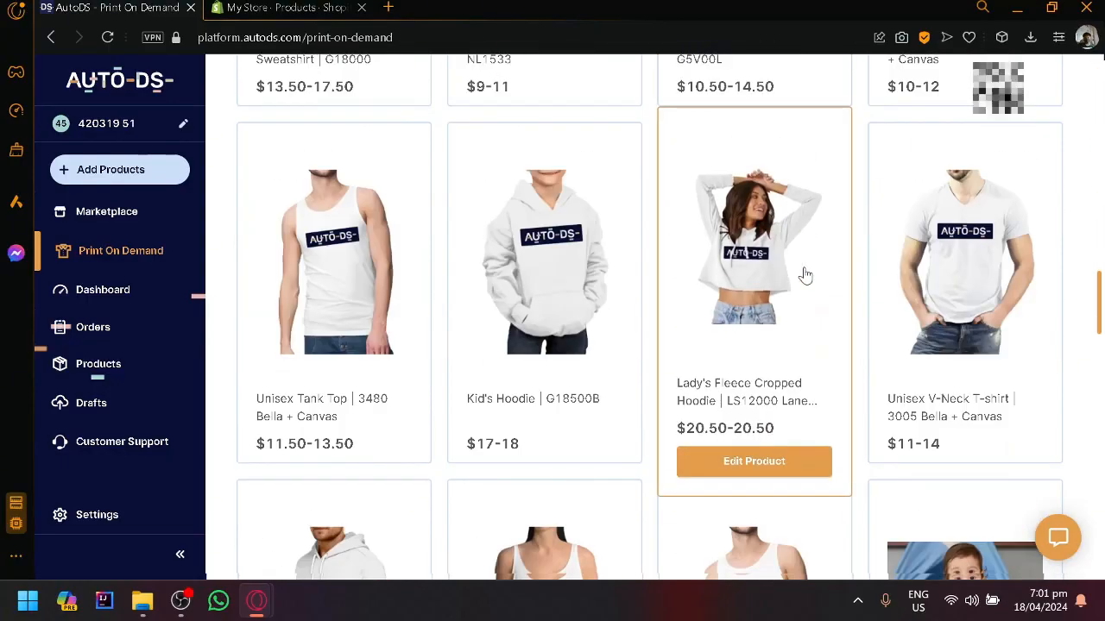
{"action": "scroll", "coordinate": [804, 275], "scroll_direction": "down", "scroll_amount": 1}
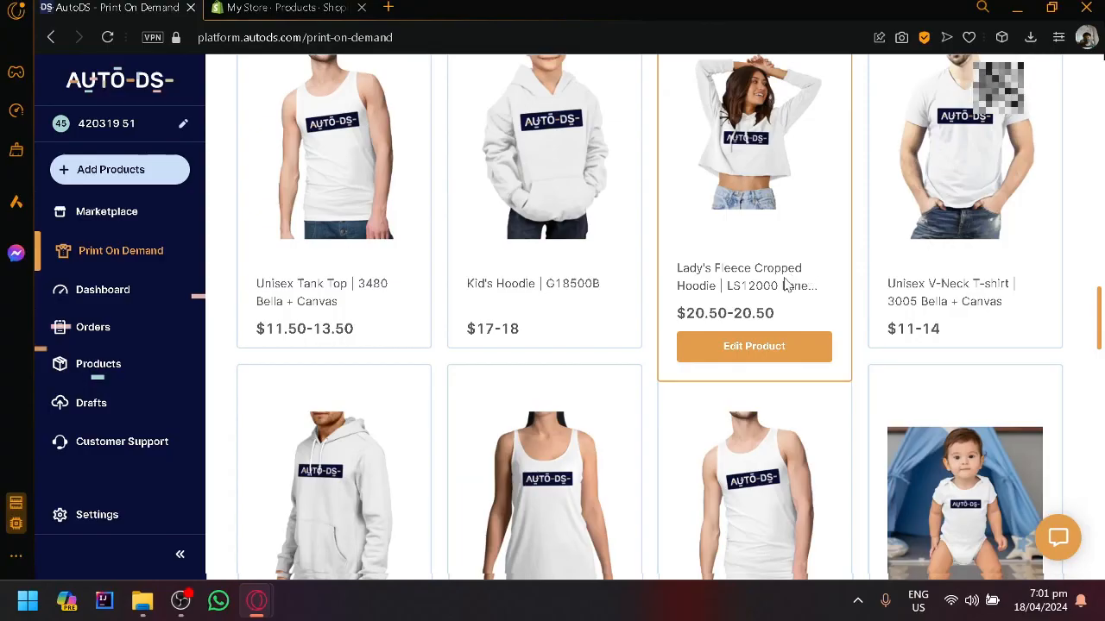
{"action": "scroll", "coordinate": [771, 156], "scroll_direction": "down", "scroll_amount": 4}
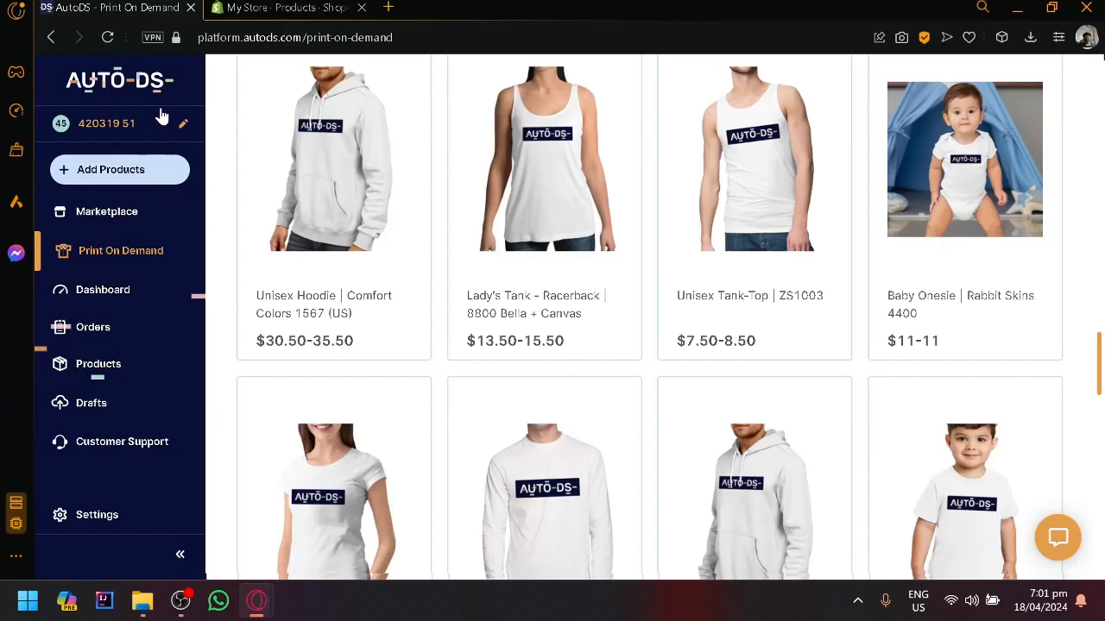
Open the Dashboard and examine its sales overview, recommended partners, and top selling tags and products sections
{"action": "left_click", "coordinate": [108, 294]}
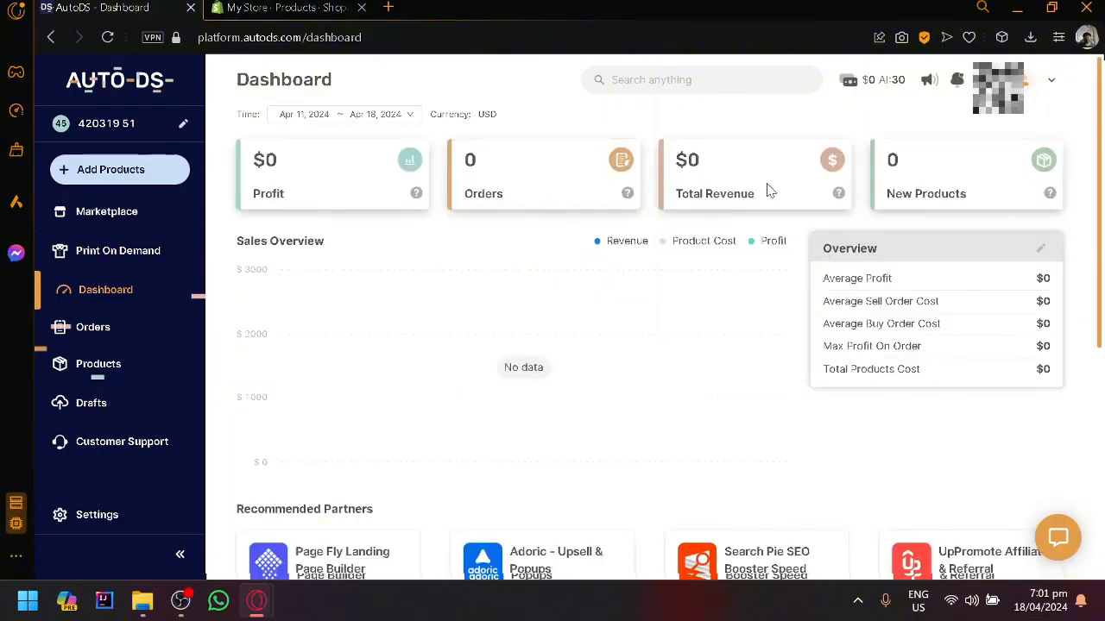
{"action": "scroll", "coordinate": [900, 215], "scroll_direction": "down", "scroll_amount": 4}
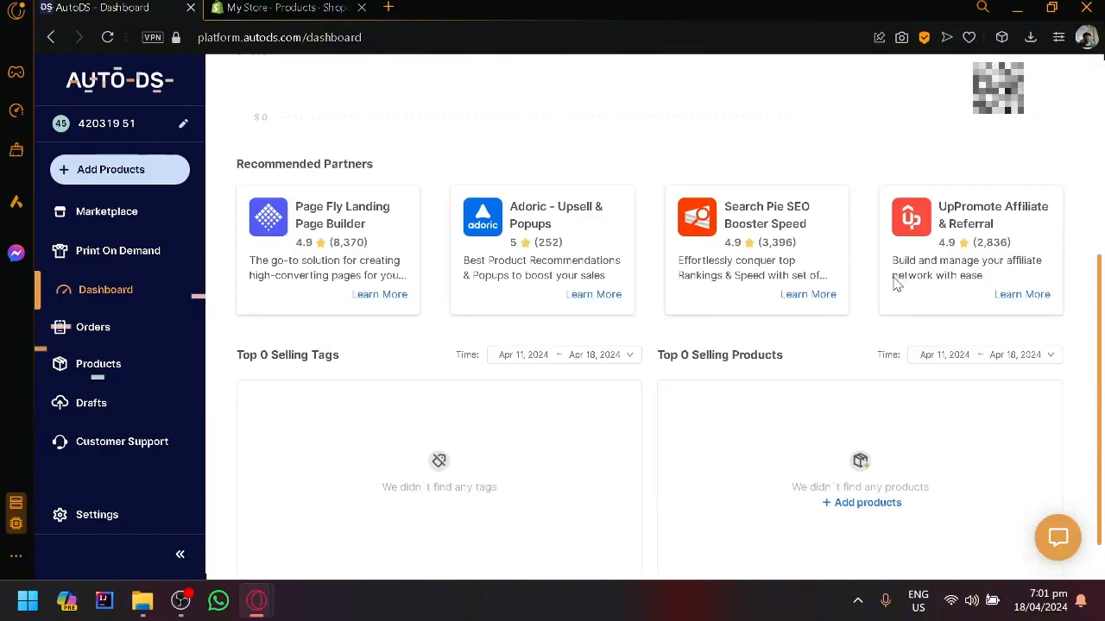
{"action": "scroll", "coordinate": [637, 297], "scroll_direction": "up", "scroll_amount": 3}
{"action": "scroll", "coordinate": [636, 297], "scroll_direction": "down", "scroll_amount": 4}
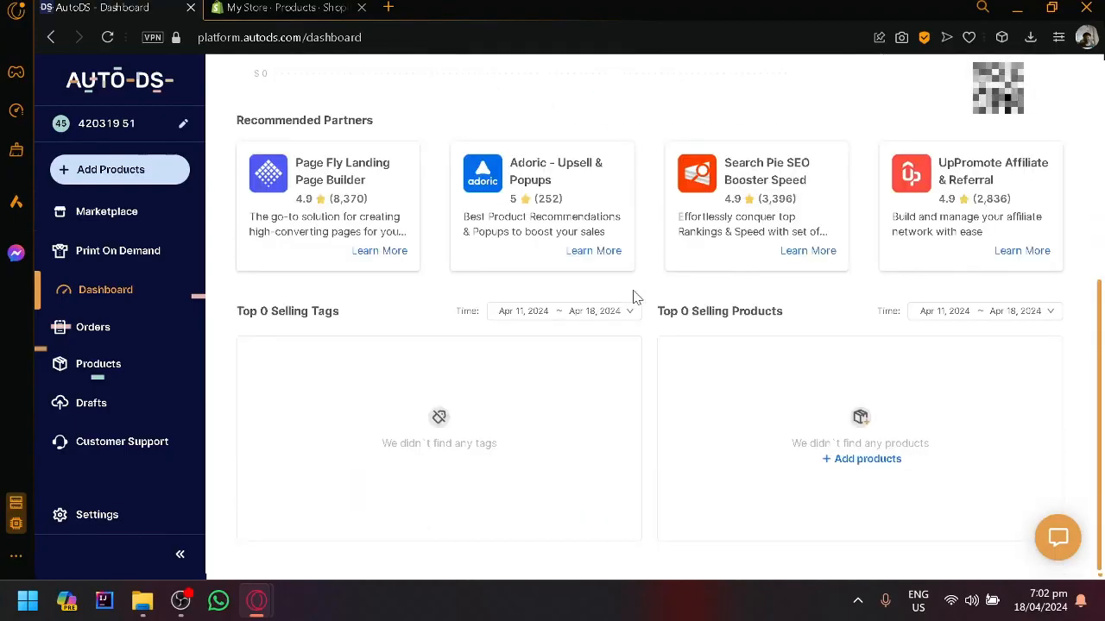
{"action": "scroll", "coordinate": [637, 297], "scroll_direction": "up", "scroll_amount": 4}
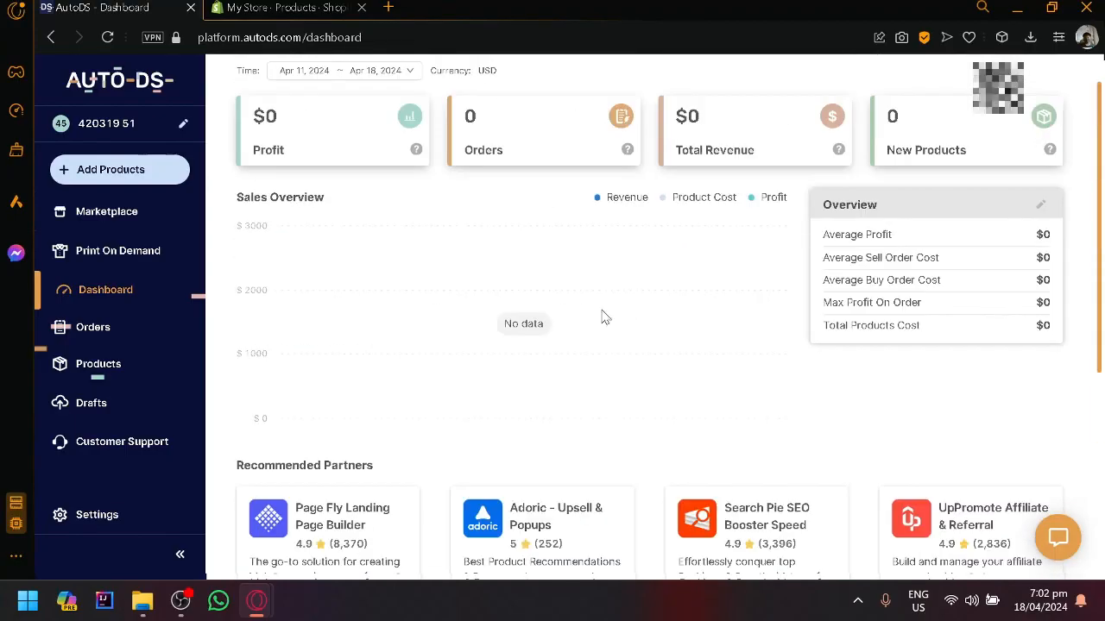
View the Orders, Products and Drafts pages, examining the list of imported products
{"action": "left_click", "coordinate": [95, 328]}
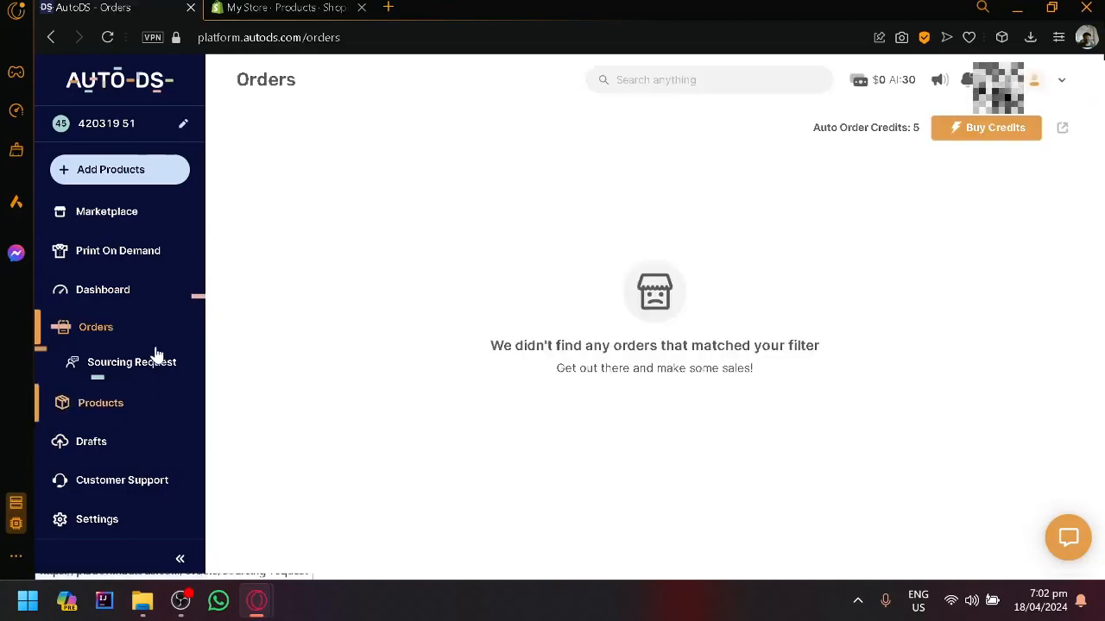
{"action": "left_click", "coordinate": [120, 406]}
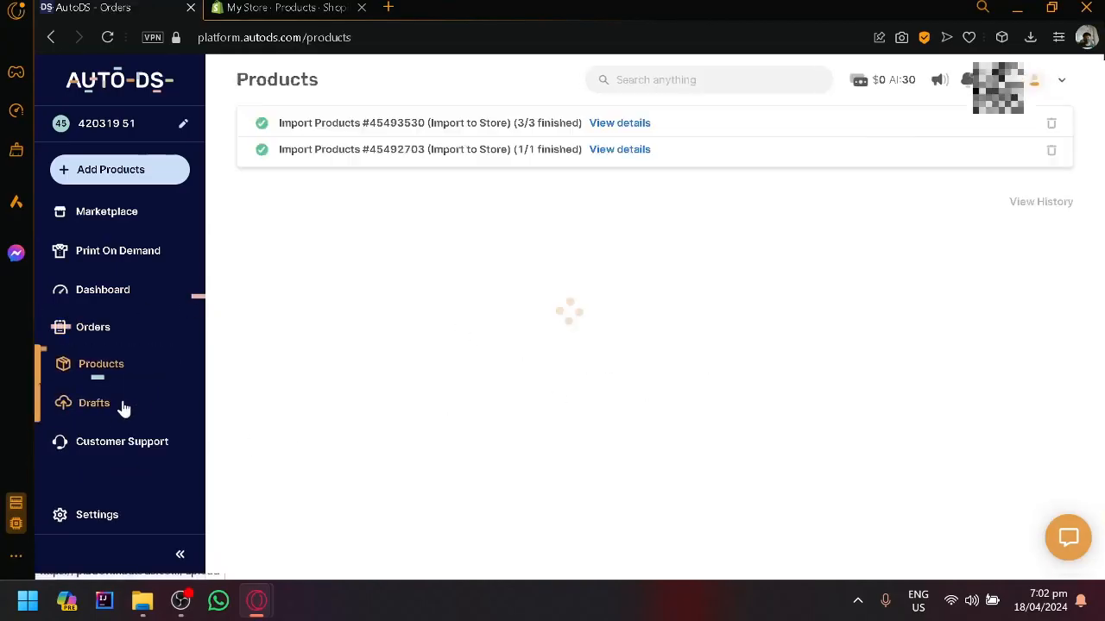
{"action": "scroll", "coordinate": [682, 253], "scroll_direction": "down", "scroll_amount": 1}
{"action": "scroll", "coordinate": [506, 308], "scroll_direction": "up", "scroll_amount": 1}
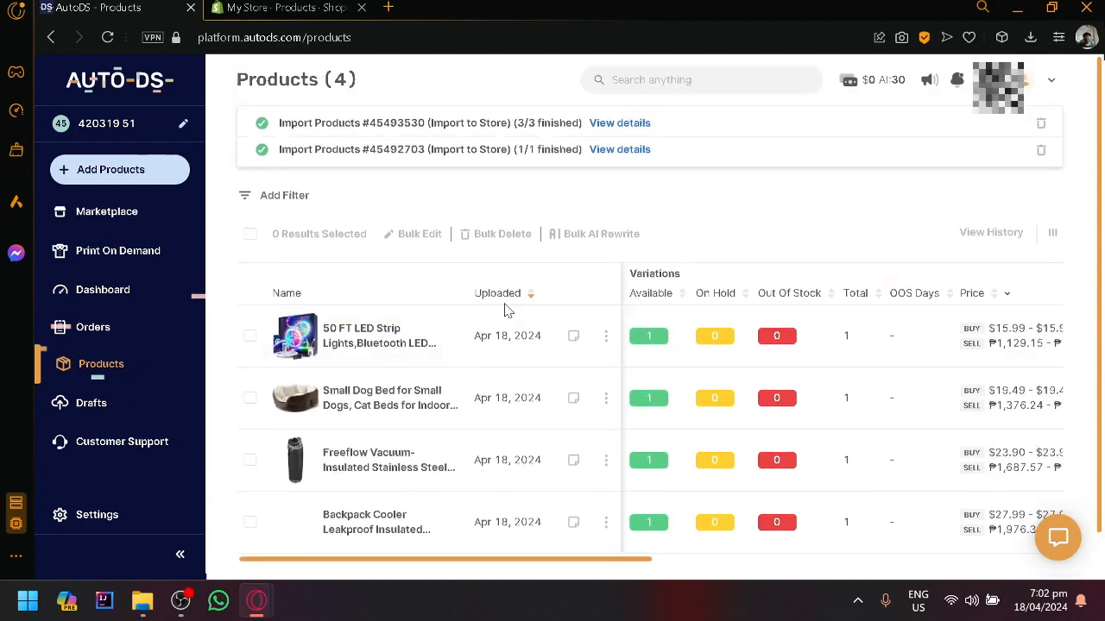
{"action": "scroll", "coordinate": [508, 311], "scroll_direction": "down", "scroll_amount": 1}
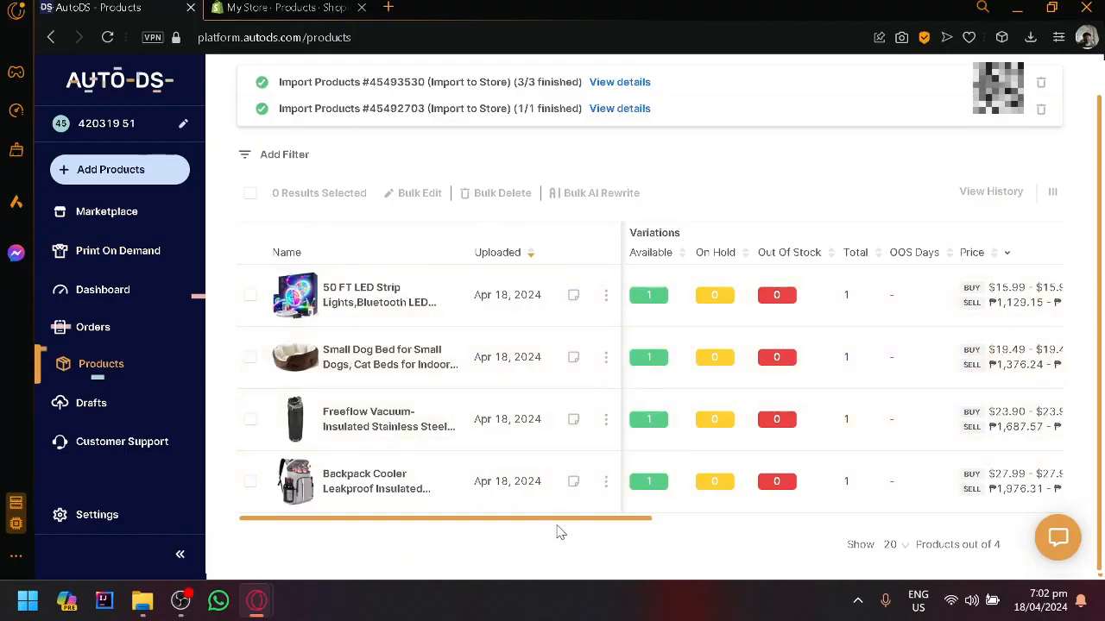
{"action": "left_click_drag", "start_coordinate": [562, 528], "coordinate": [148, 424]}
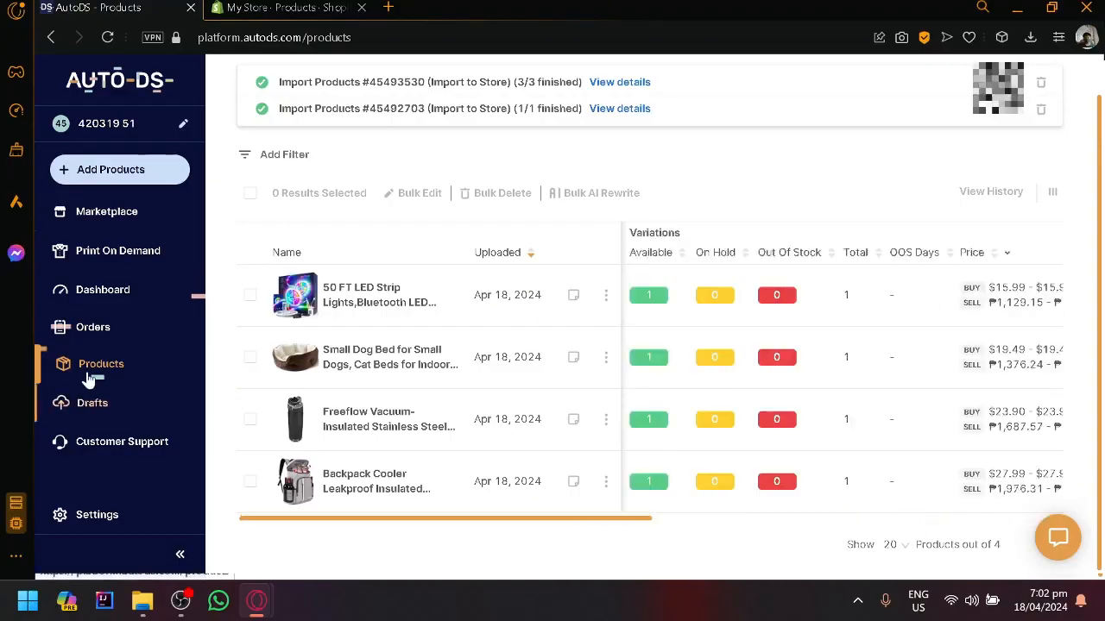
{"action": "left_click", "coordinate": [97, 403]}
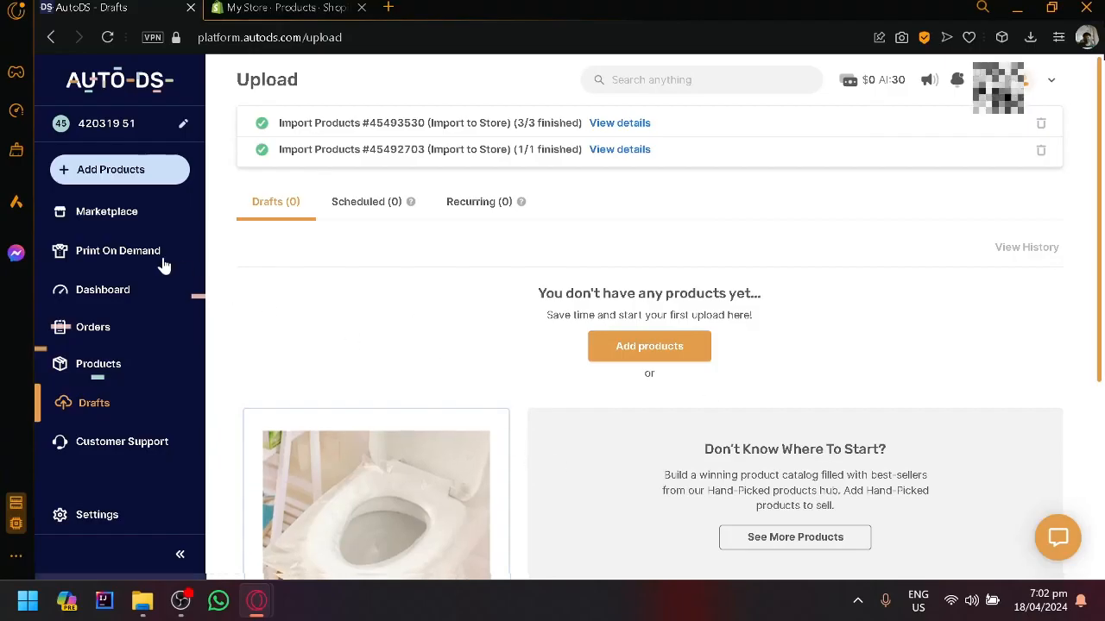
Find the Custom Name With Birthstone Heart Necklace in the Marketplace and import it as a draft
{"action": "left_click", "coordinate": [77, 216]}
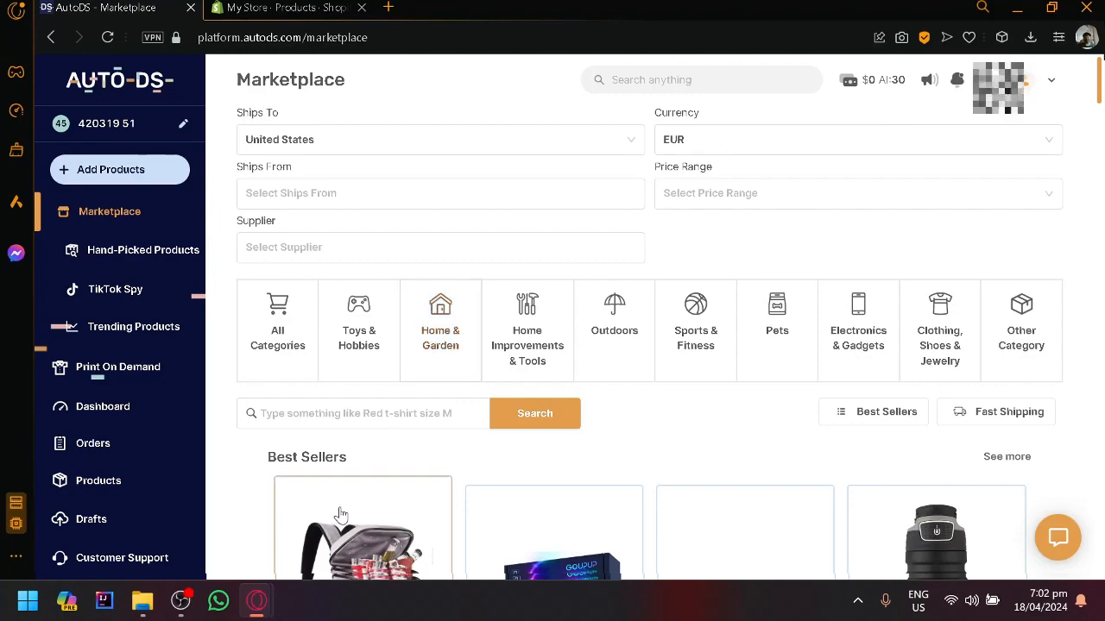
{"action": "scroll", "coordinate": [495, 288], "scroll_direction": "down", "scroll_amount": 1}
{"action": "scroll", "coordinate": [493, 294], "scroll_direction": "down", "scroll_amount": 3}
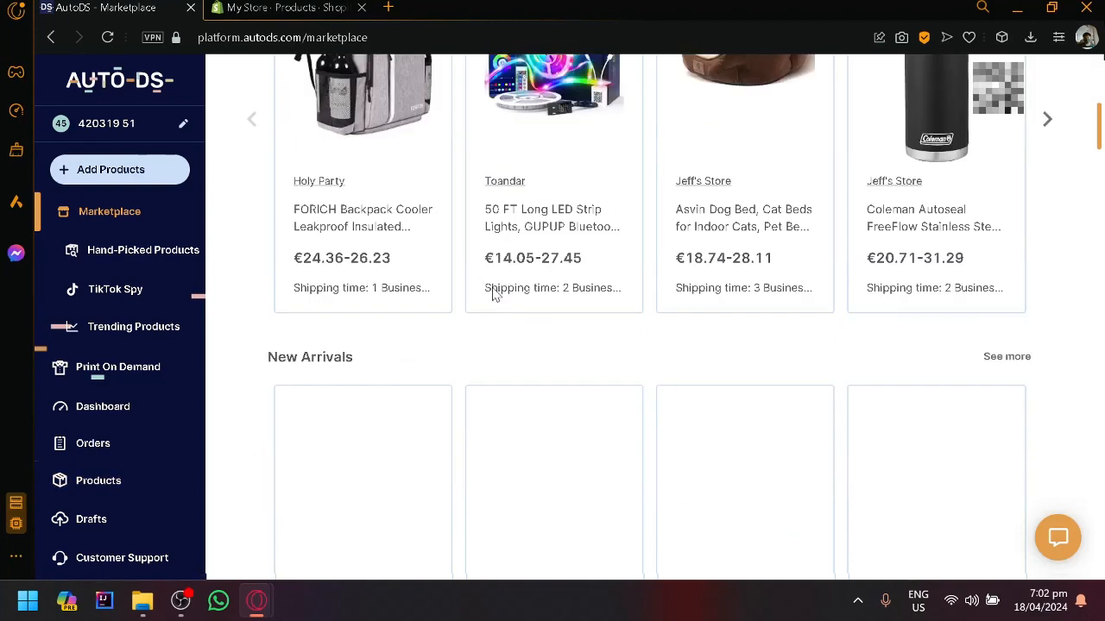
{"action": "scroll", "coordinate": [494, 294], "scroll_direction": "down", "scroll_amount": 1}
{"action": "scroll", "coordinate": [557, 298], "scroll_direction": "down", "scroll_amount": 2}
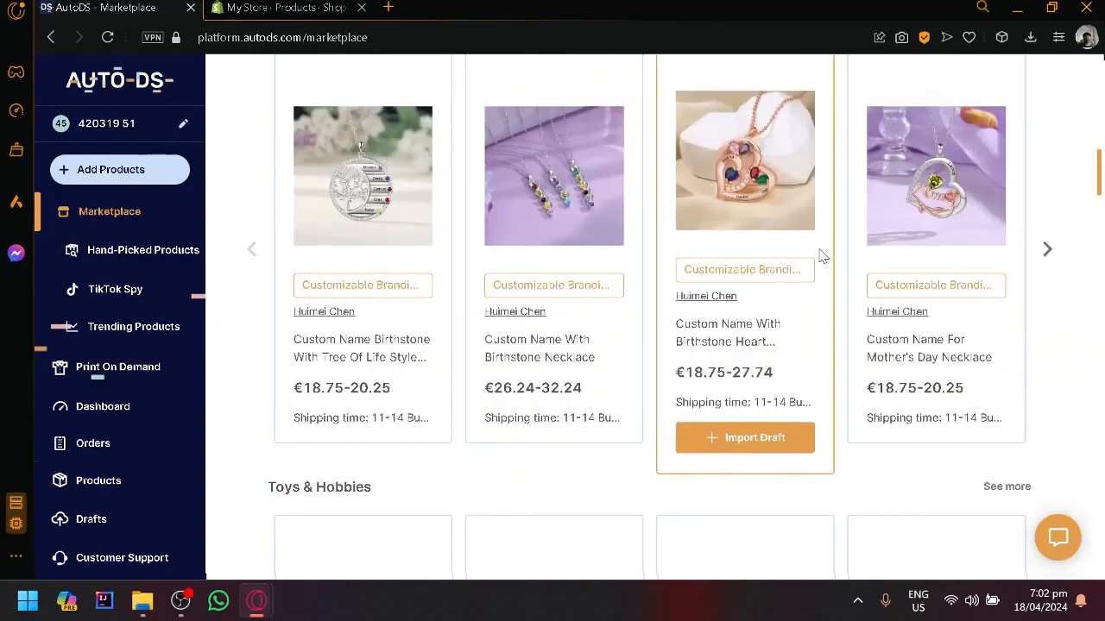
{"action": "mouse_move", "coordinate": [776, 277]}
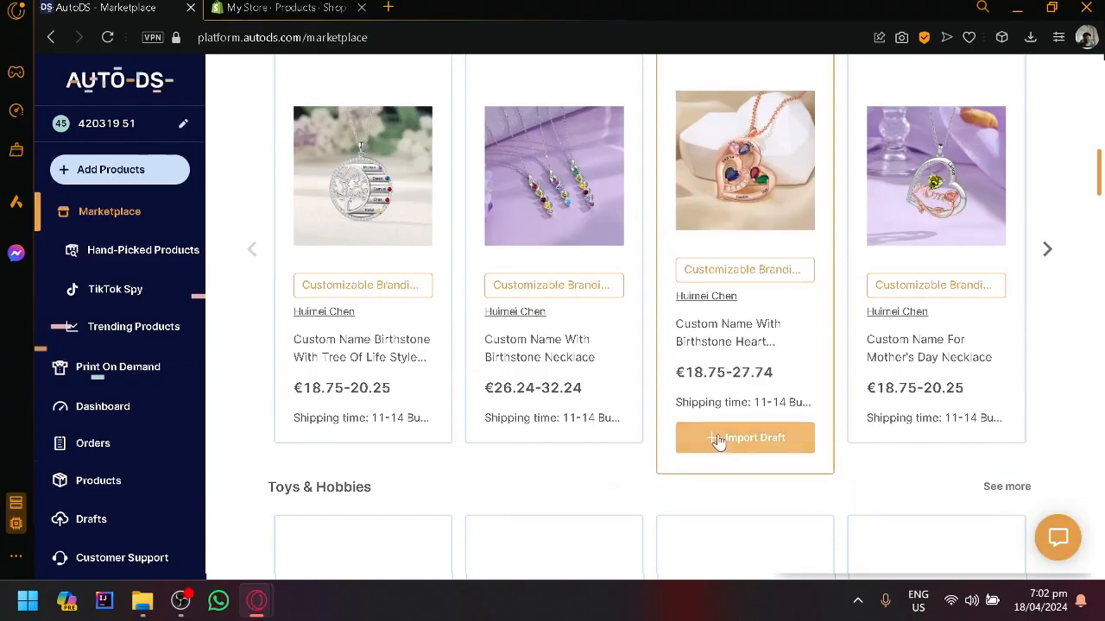
{"action": "left_click", "coordinate": [717, 438]}
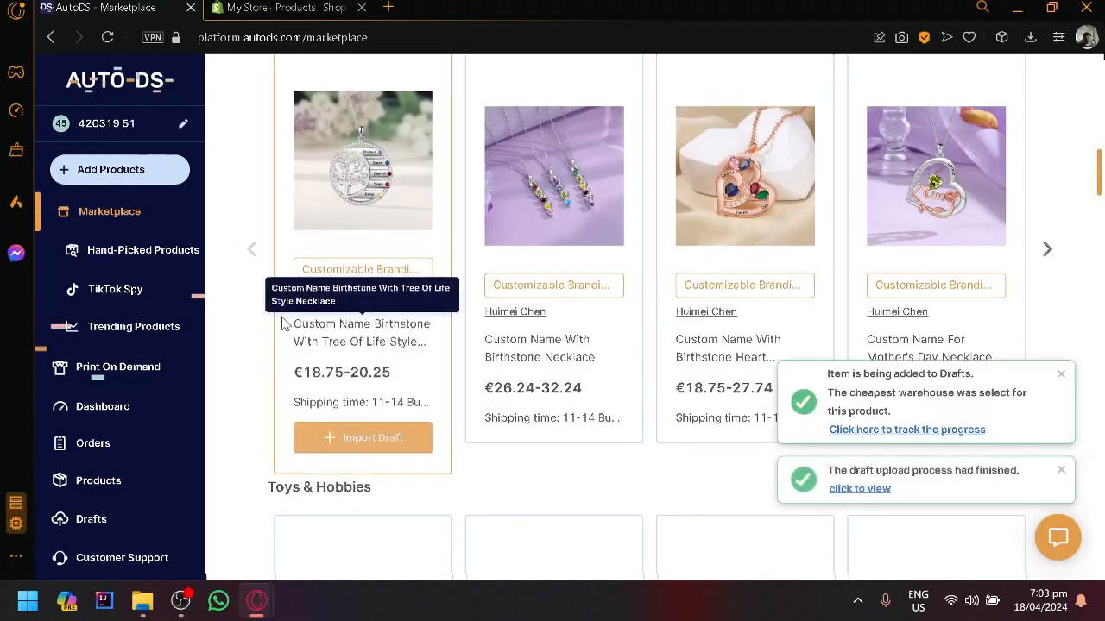
Import the Custom Name with Birthstone Heart Necklace from Drafts into the store and inspect the import's progress
{"action": "left_click", "coordinate": [93, 520]}
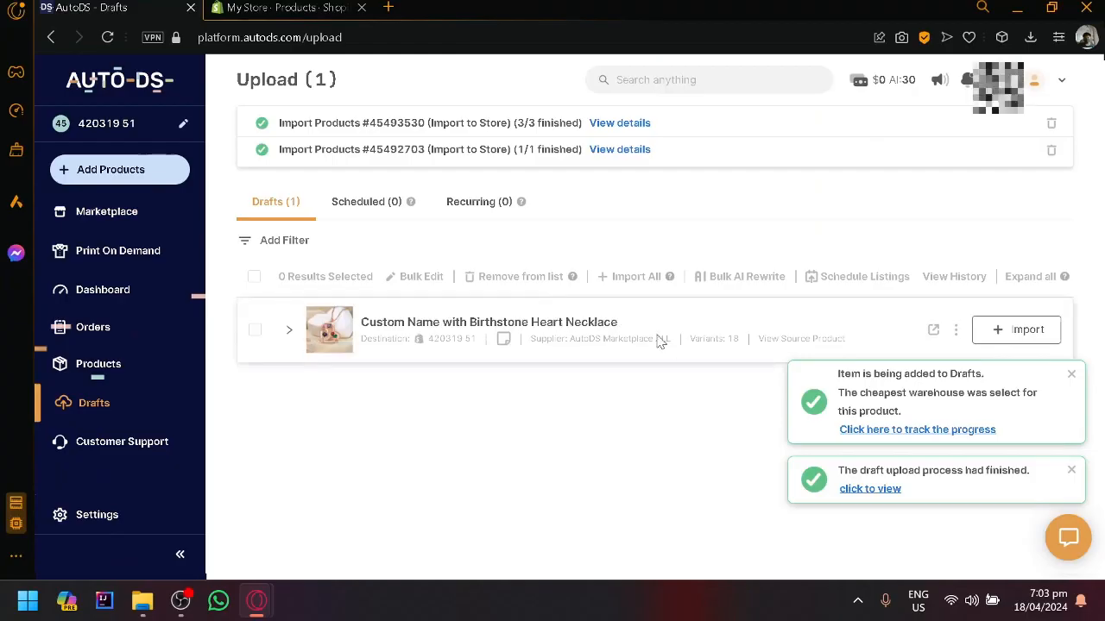
{"action": "left_click", "coordinate": [1053, 336]}
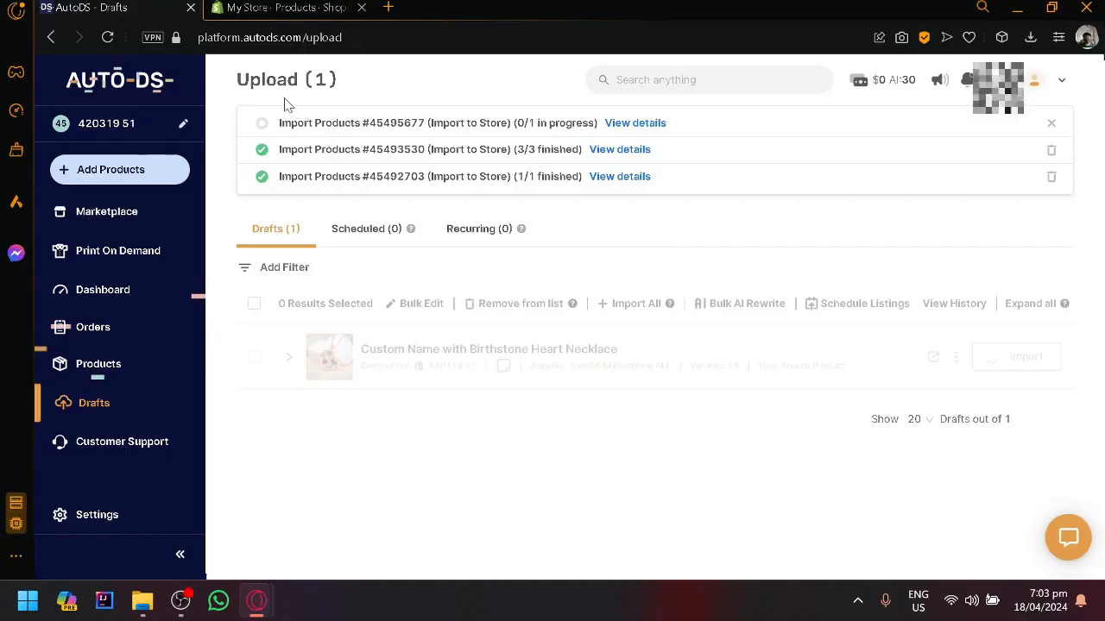
{"action": "scroll", "coordinate": [555, 134], "scroll_direction": "up", "scroll_amount": 5}
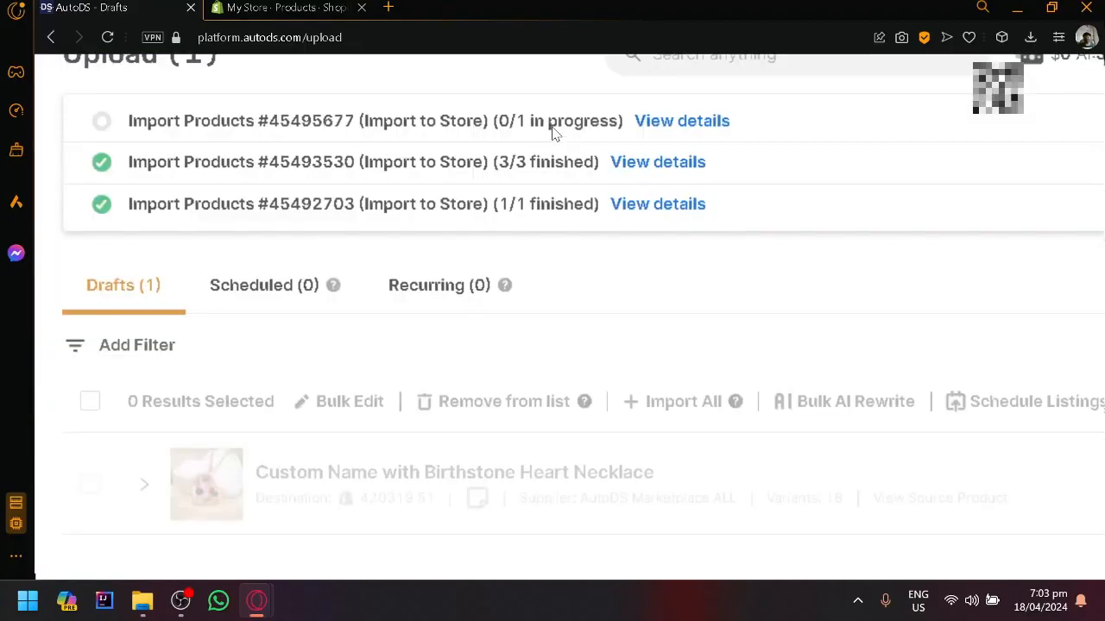
{"action": "scroll", "coordinate": [555, 134], "scroll_direction": "up", "scroll_amount": 1}
{"action": "scroll", "coordinate": [555, 134], "scroll_direction": "left", "scroll_amount": 1}
{"action": "scroll", "coordinate": [555, 134], "scroll_direction": "left", "scroll_amount": 3}
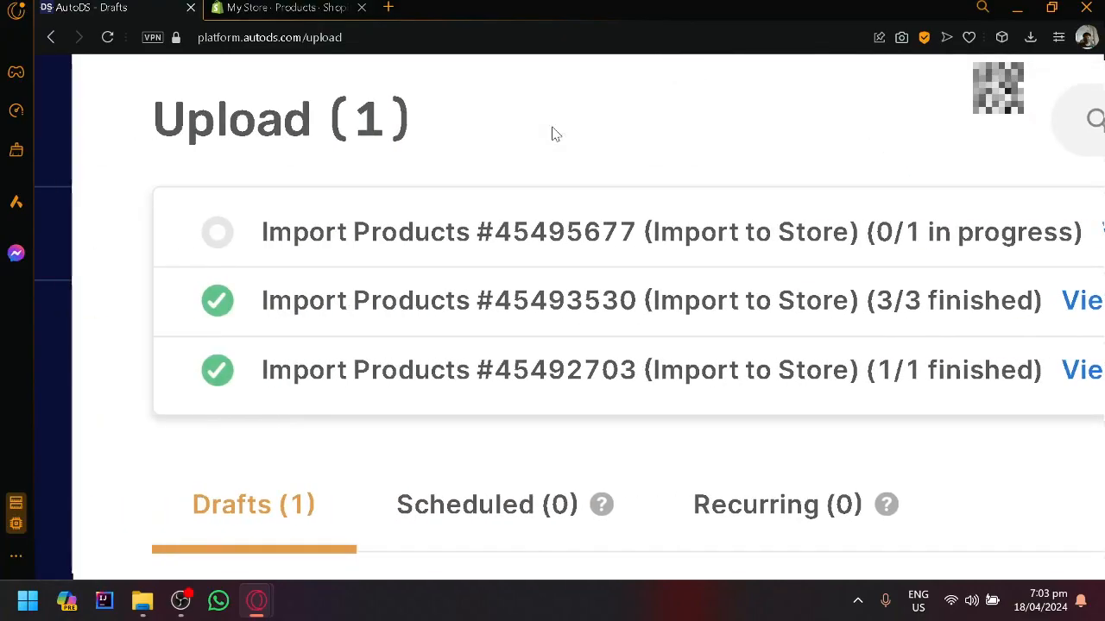
{"action": "scroll", "coordinate": [555, 134], "scroll_direction": "right", "scroll_amount": 2}
{"action": "scroll", "coordinate": [555, 134], "scroll_direction": "down", "scroll_amount": 5}
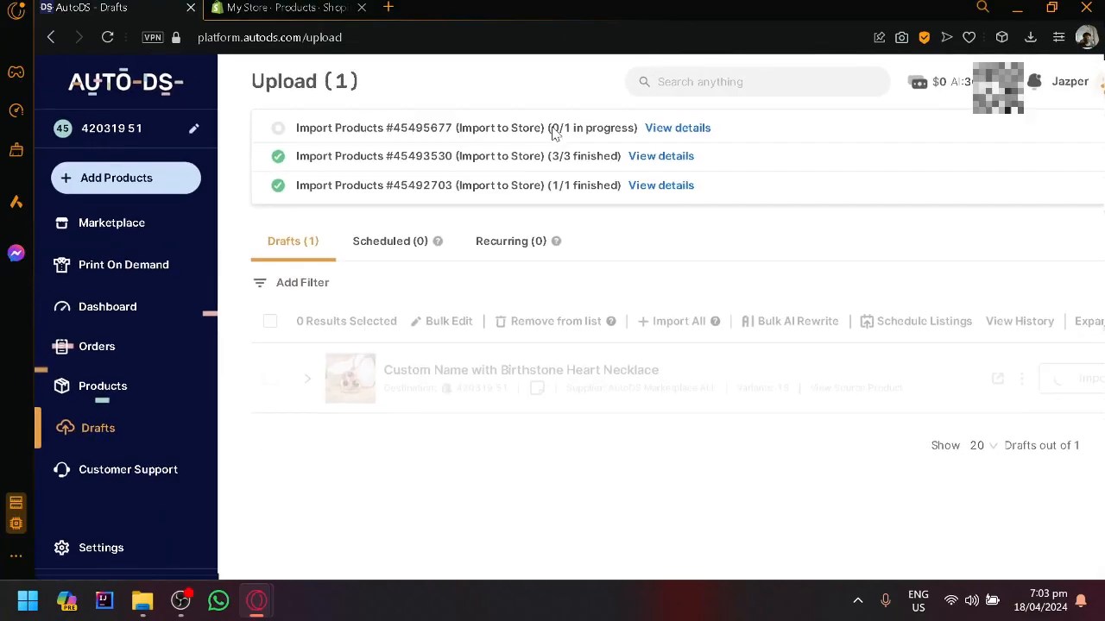
Check the Shopify product list for the necklace and compare it with the import status on the AutoDS Drafts page
{"action": "left_click", "coordinate": [304, 5]}
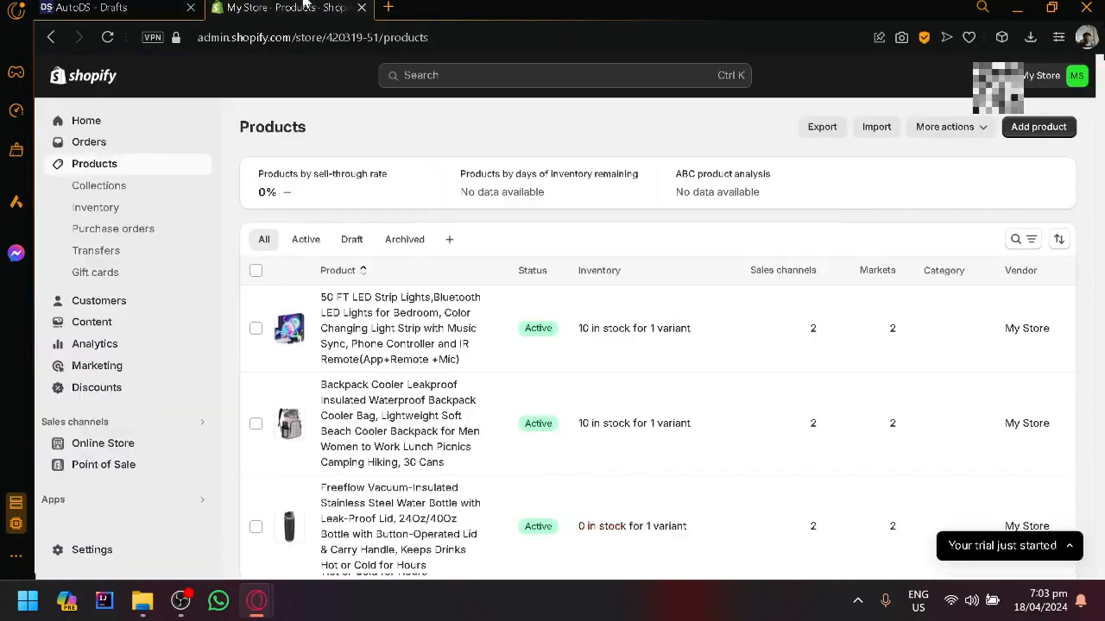
{"action": "scroll", "coordinate": [429, 293], "scroll_direction": "down", "scroll_amount": 2}
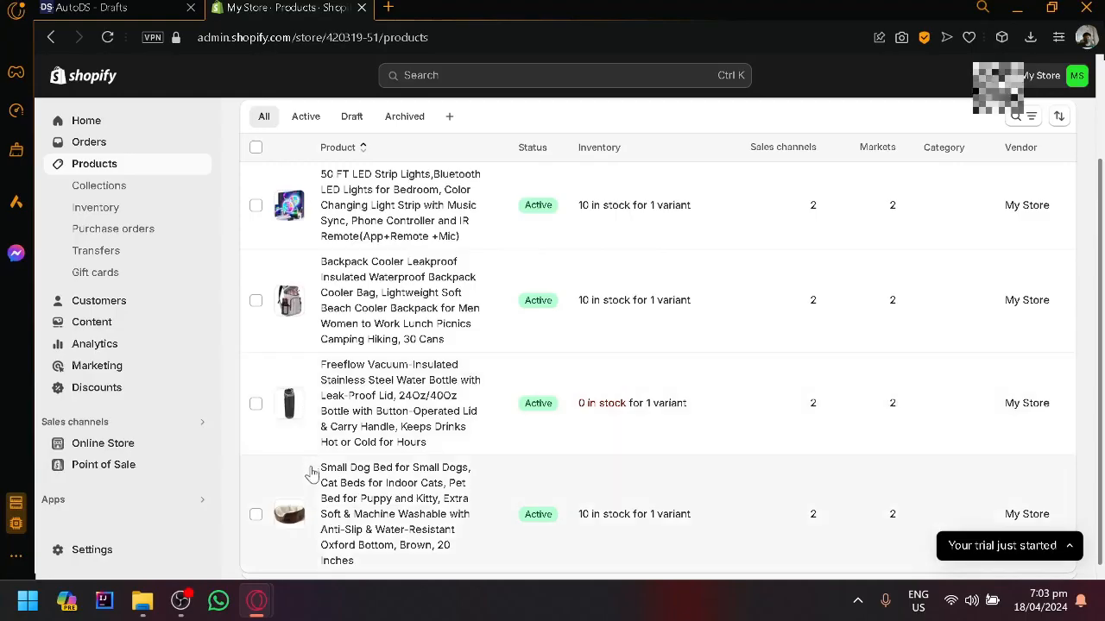
{"action": "left_click", "coordinate": [115, 7]}
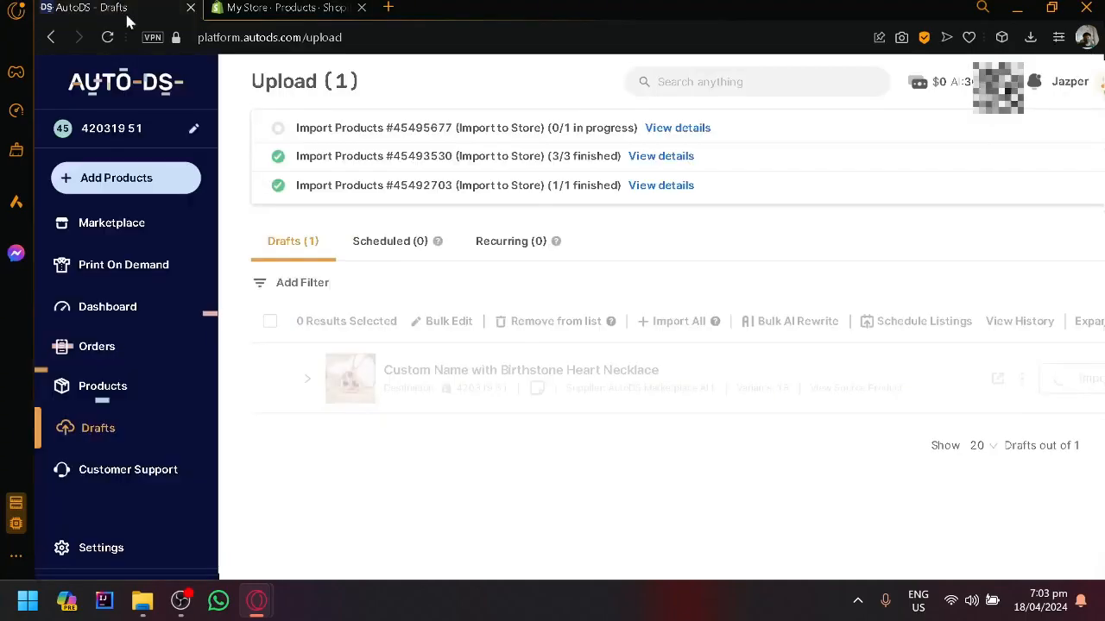
{"action": "scroll", "coordinate": [342, 226], "scroll_direction": "right", "scroll_amount": 2}
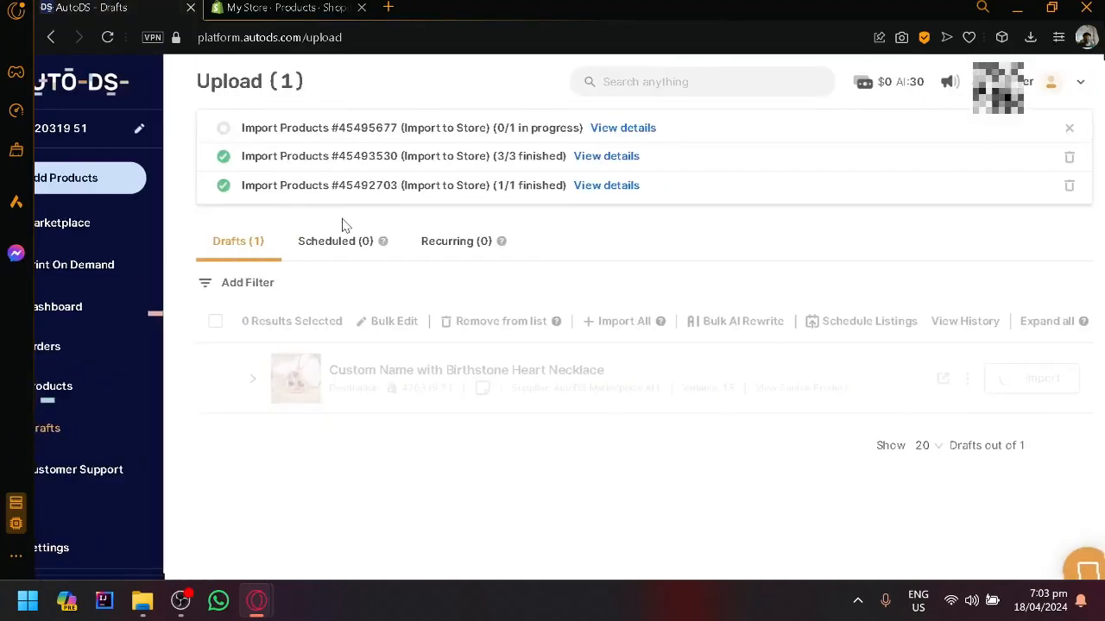
{"action": "scroll", "coordinate": [342, 225], "scroll_direction": "down", "scroll_amount": 1}
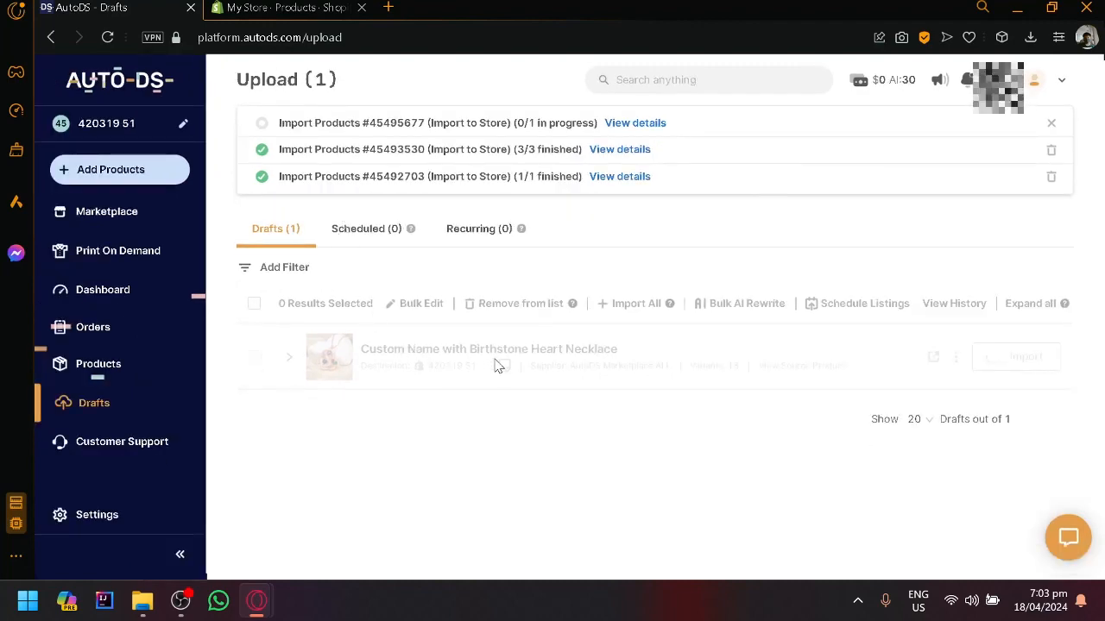
{"action": "key", "text": "ctrl+Tab"}
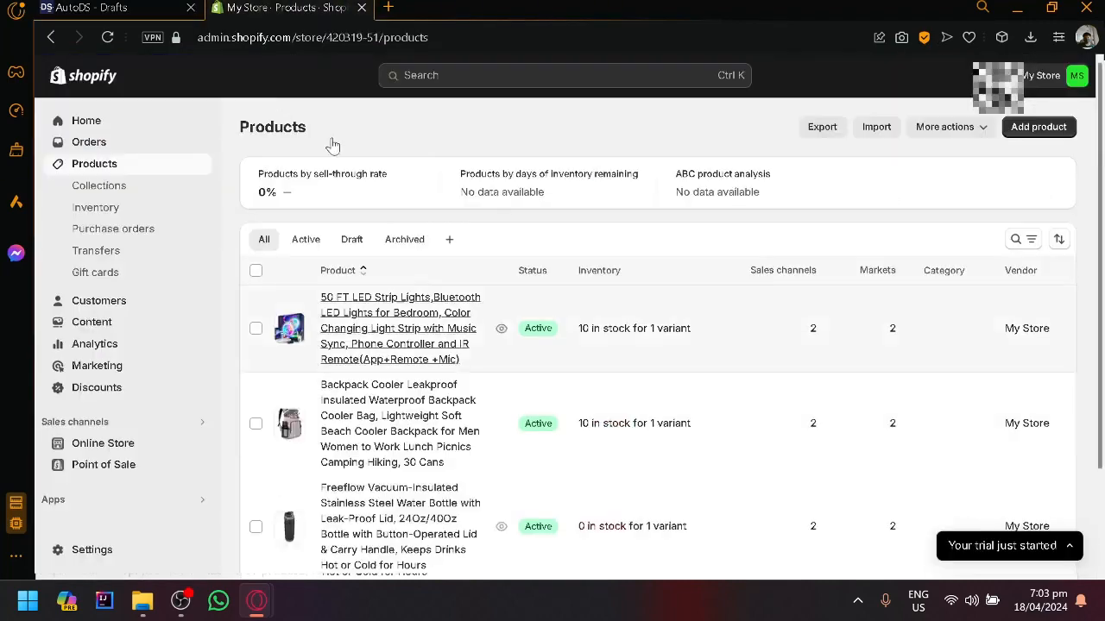
{"action": "key", "text": "ctrl+Tab"}
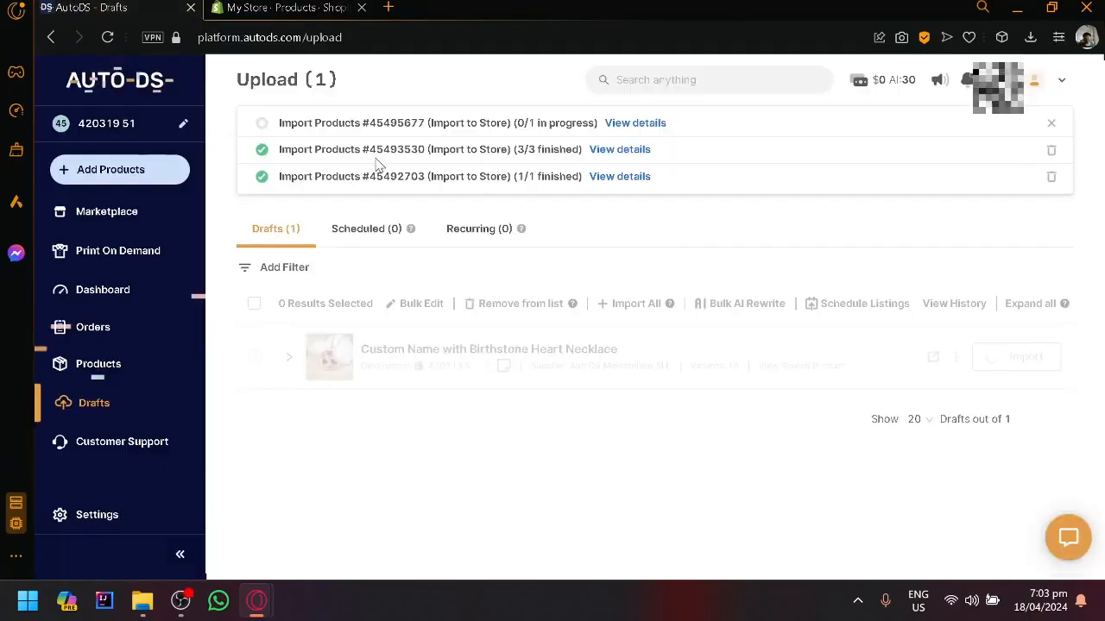
Open the AutoDS Products page and examine the imported products with their variations and prices
{"action": "left_click", "coordinate": [117, 369]}
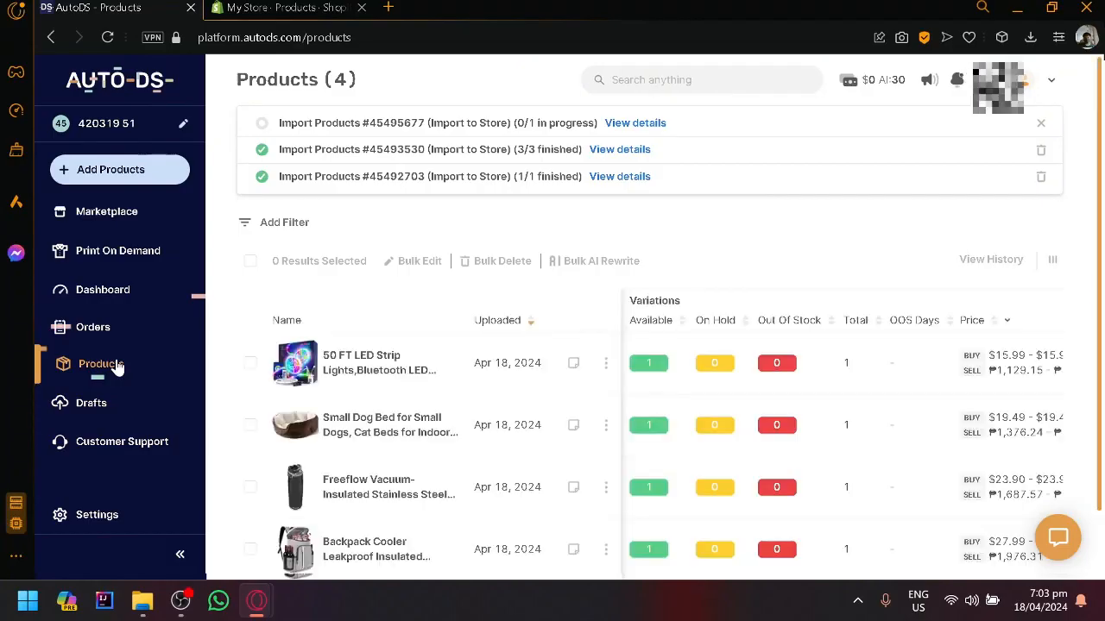
{"action": "scroll", "coordinate": [117, 370], "scroll_direction": "down", "scroll_amount": 2}
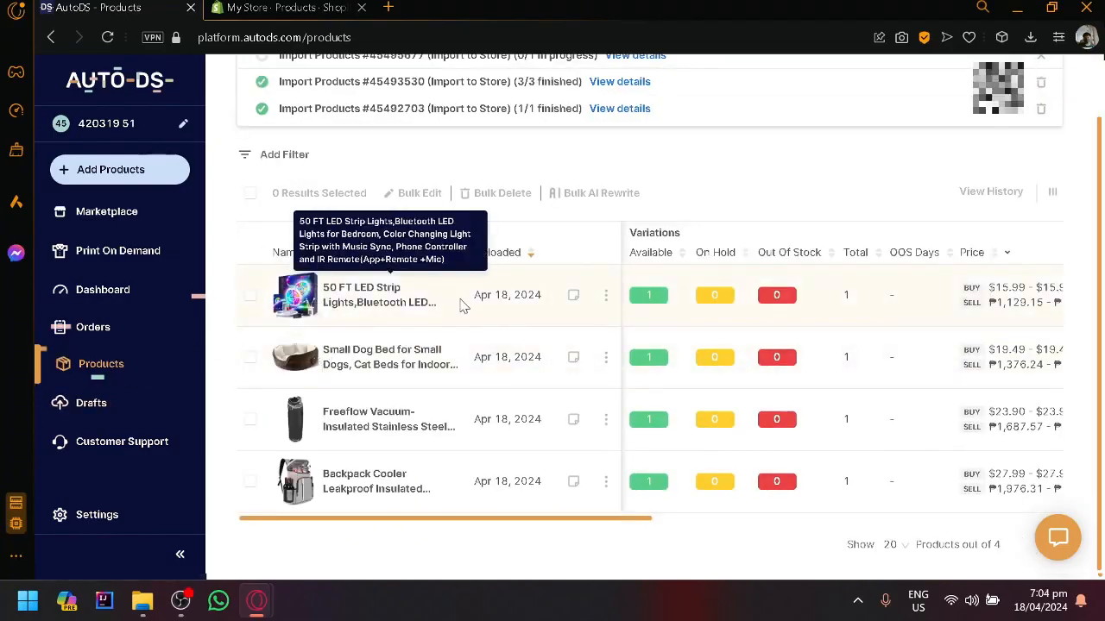
{"action": "scroll", "coordinate": [693, 449], "scroll_direction": "up", "scroll_amount": 2}
{"action": "scroll", "coordinate": [693, 449], "scroll_direction": "down", "scroll_amount": 2}
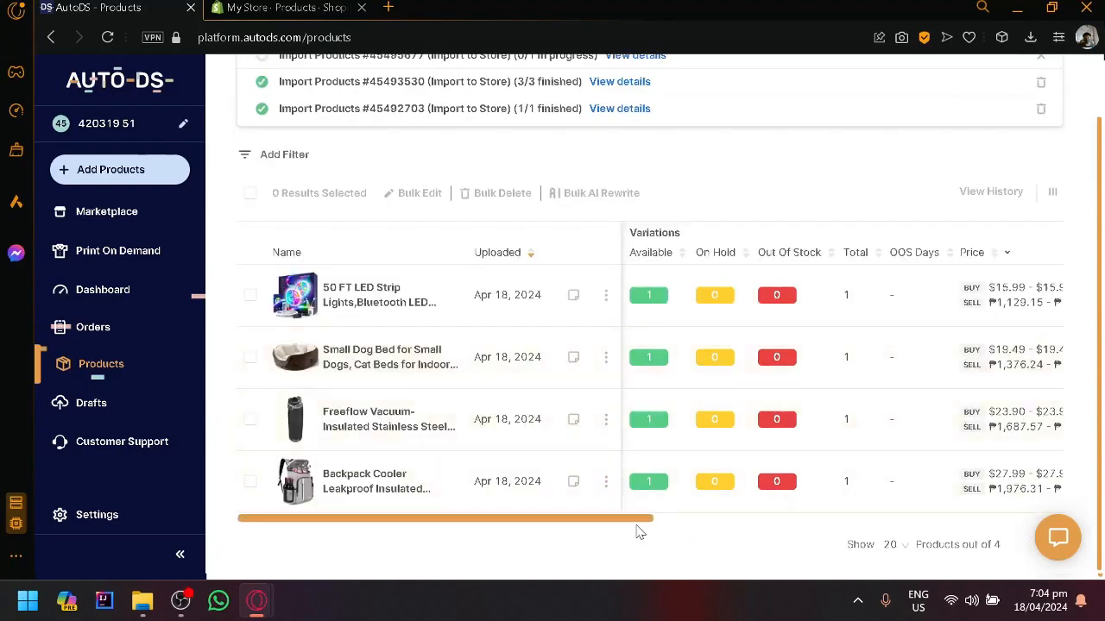
Review the imported products' variation and price columns in AutoDS and compare the entries with the Shopify product list
{"action": "scroll", "coordinate": [863, 517], "scroll_direction": "right", "scroll_amount": 2}
{"action": "scroll", "coordinate": [860, 518], "scroll_direction": "left", "scroll_amount": 2}
{"action": "left_click", "coordinate": [259, 7]}
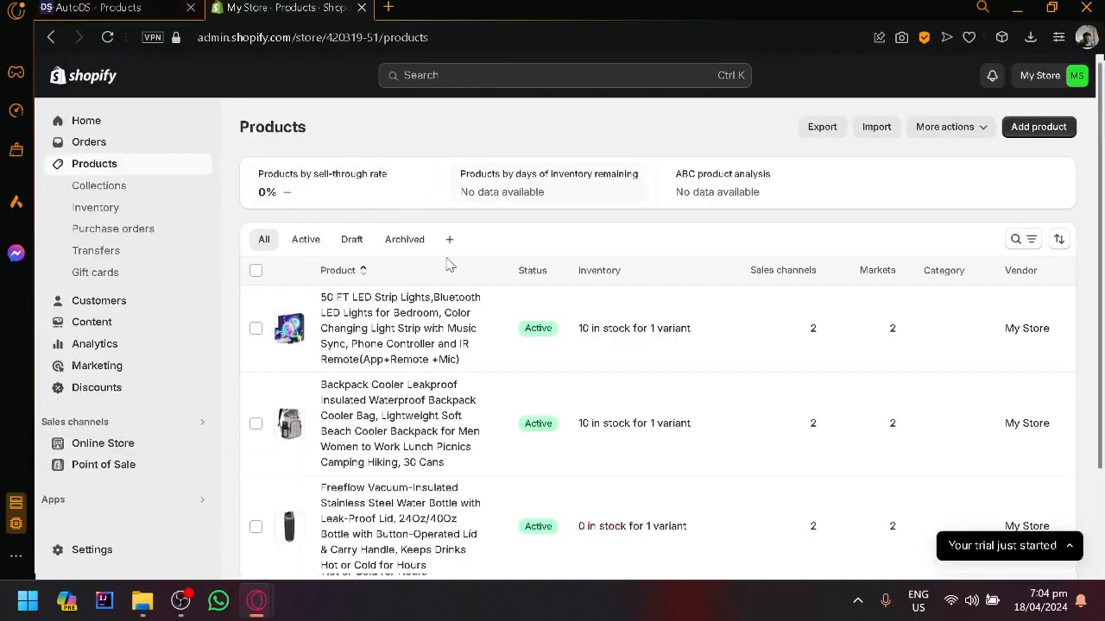
{"action": "left_click", "coordinate": [127, 6]}
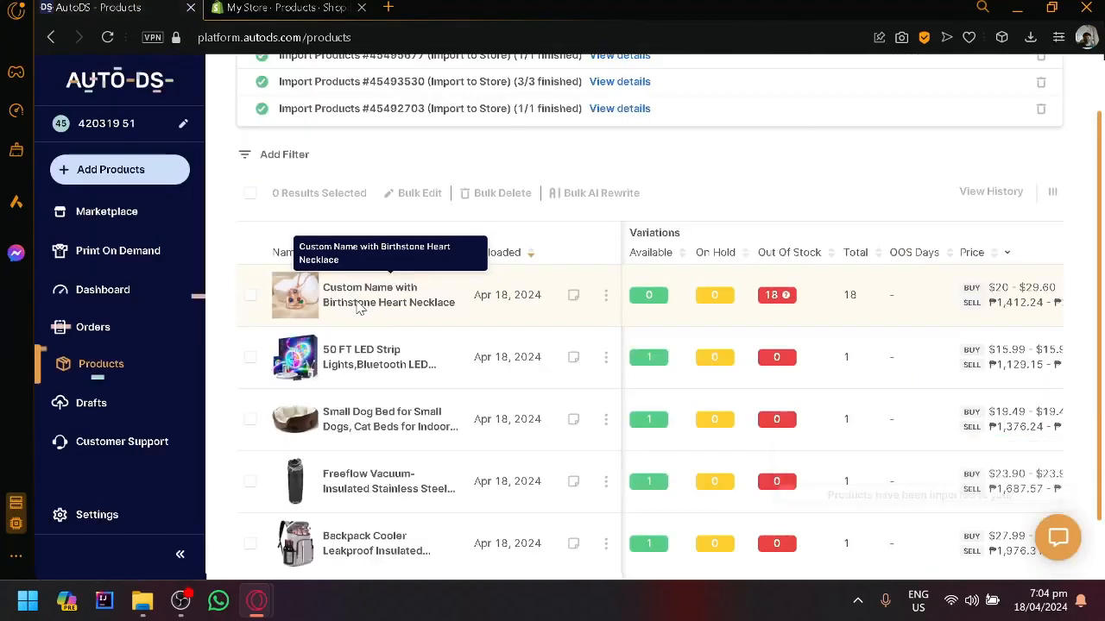
Switch to Shopify, refresh the product list, and inspect the Custom Name with Birthstone Heart Necklace entry up close
{"action": "left_click", "coordinate": [295, 7]}
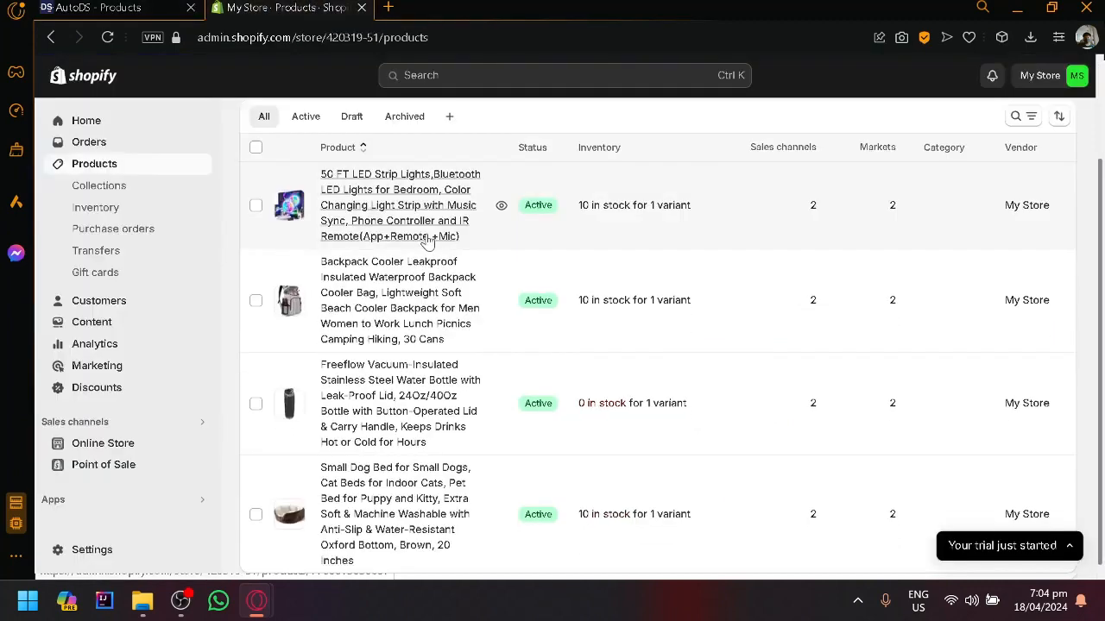
{"action": "left_click", "coordinate": [109, 37]}
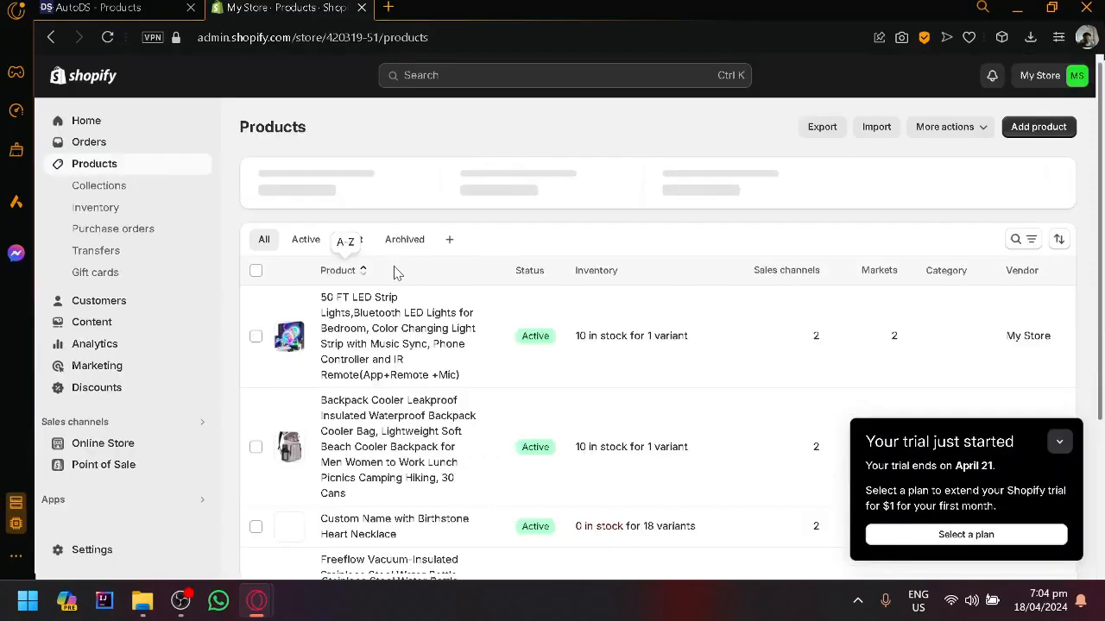
{"action": "scroll", "coordinate": [387, 266], "scroll_direction": "down", "scroll_amount": 3}
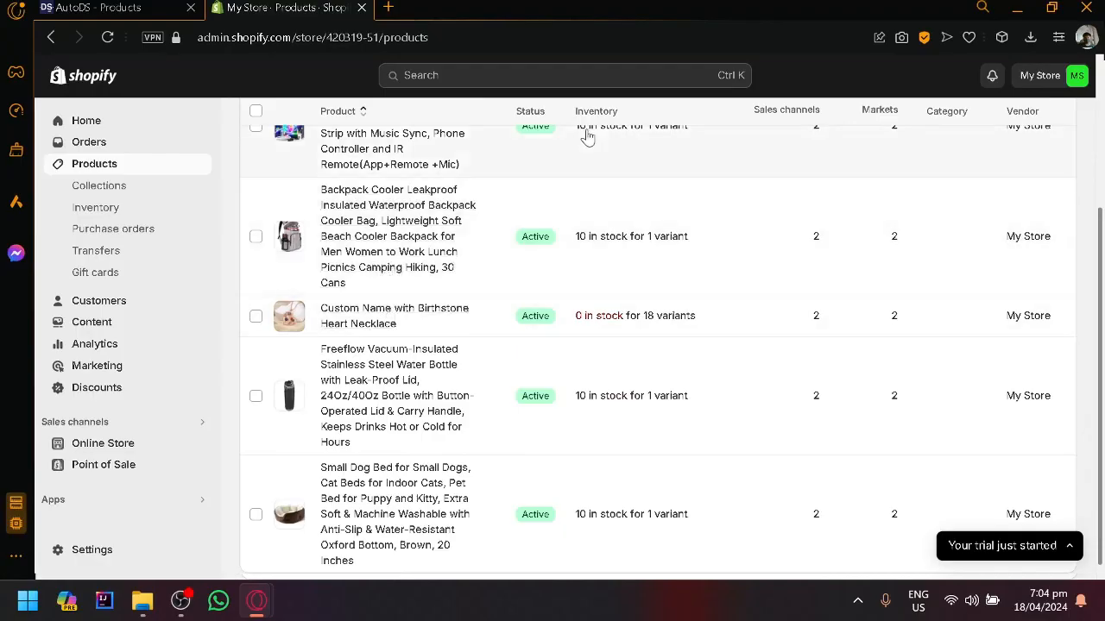
{"action": "key", "text": "ctrl+plus"}
{"action": "key", "text": "ctrl+plus"}
{"action": "key", "text": "ctrl+plus"}
{"action": "key", "text": "ctrl+plus"}
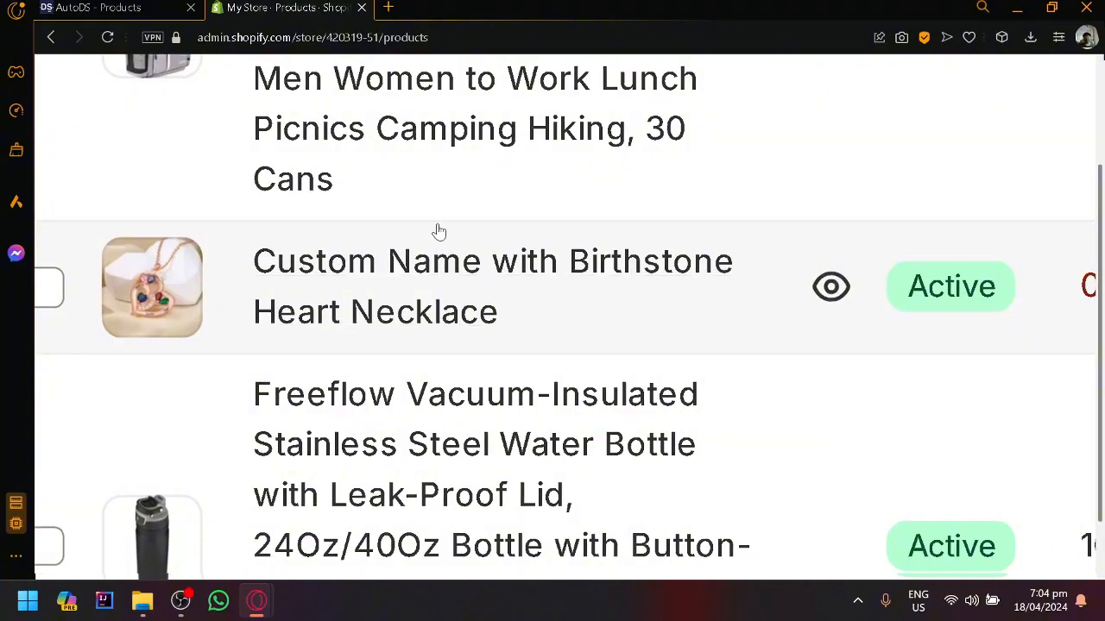
{"action": "key", "text": "ctrl+minus"}
{"action": "key", "text": "ctrl+minus"}
{"action": "key", "text": "ctrl+minus"}
{"action": "key", "text": "ctrl+minus"}
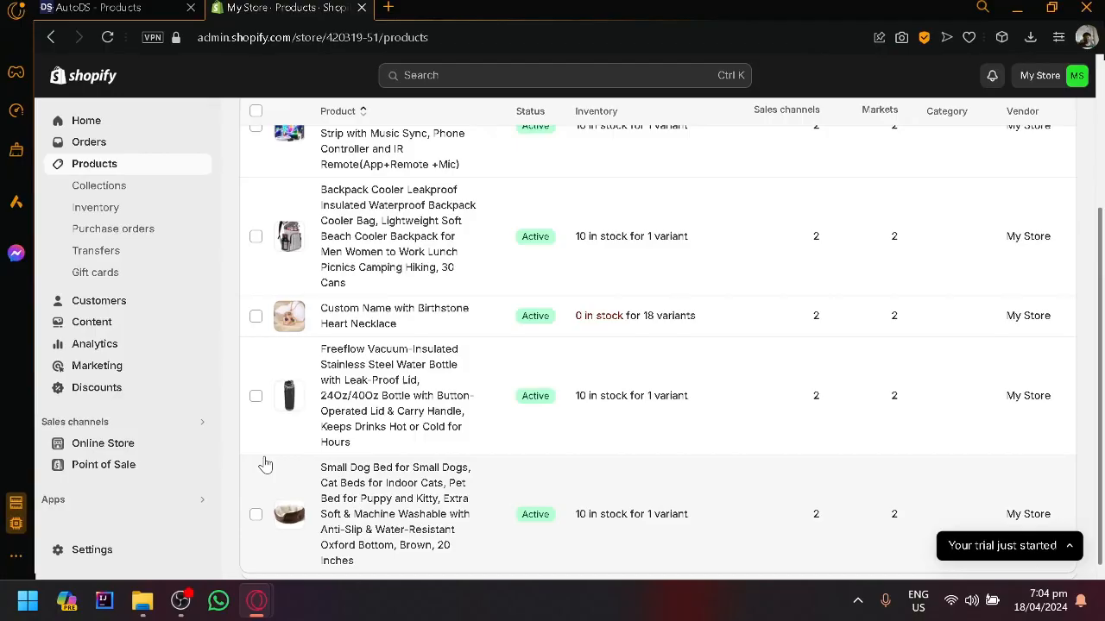
Open the Shopify online store's themes and preview the current Dawn theme
{"action": "left_click", "coordinate": [120, 443]}
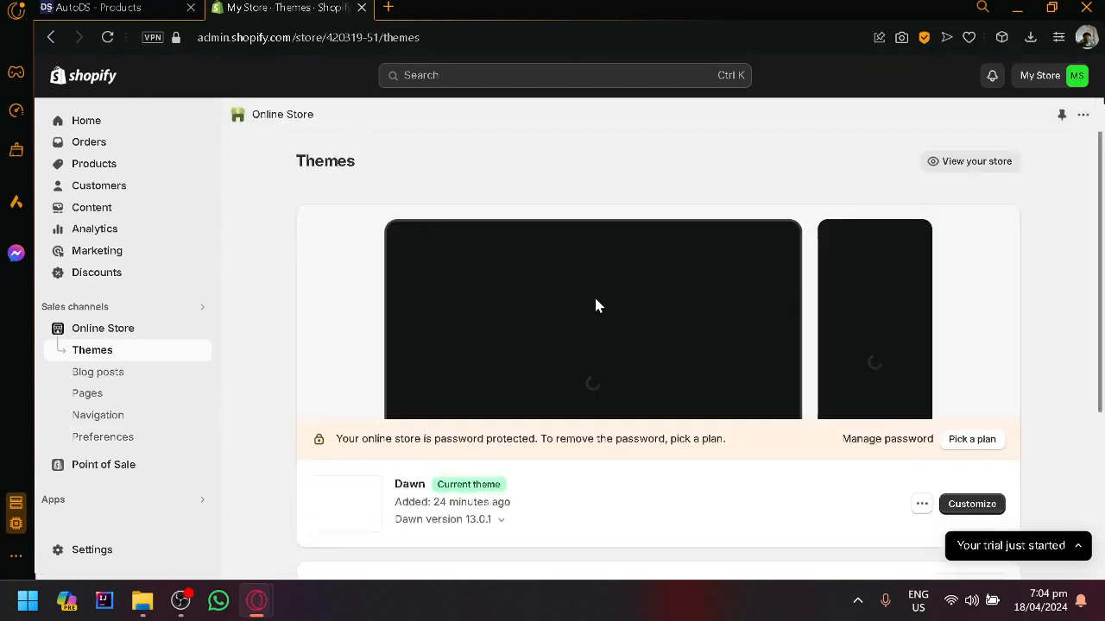
{"action": "scroll", "coordinate": [912, 446], "scroll_direction": "down", "scroll_amount": 3}
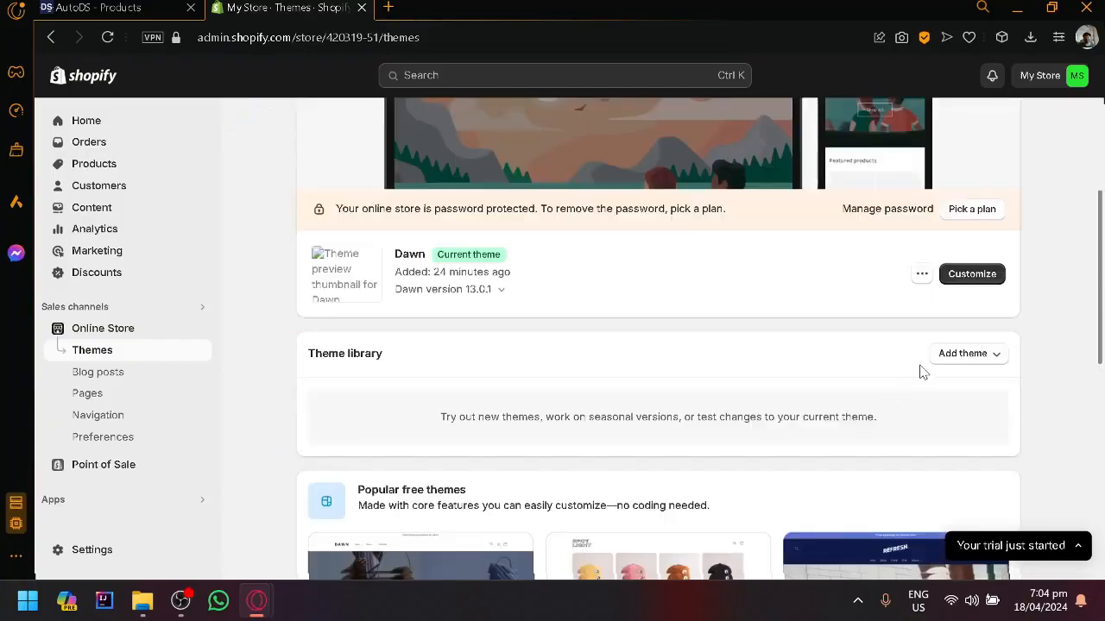
{"action": "scroll", "coordinate": [906, 362], "scroll_direction": "down", "scroll_amount": 5}
{"action": "scroll", "coordinate": [898, 353], "scroll_direction": "up", "scroll_amount": 5}
{"action": "left_click", "coordinate": [922, 273]}
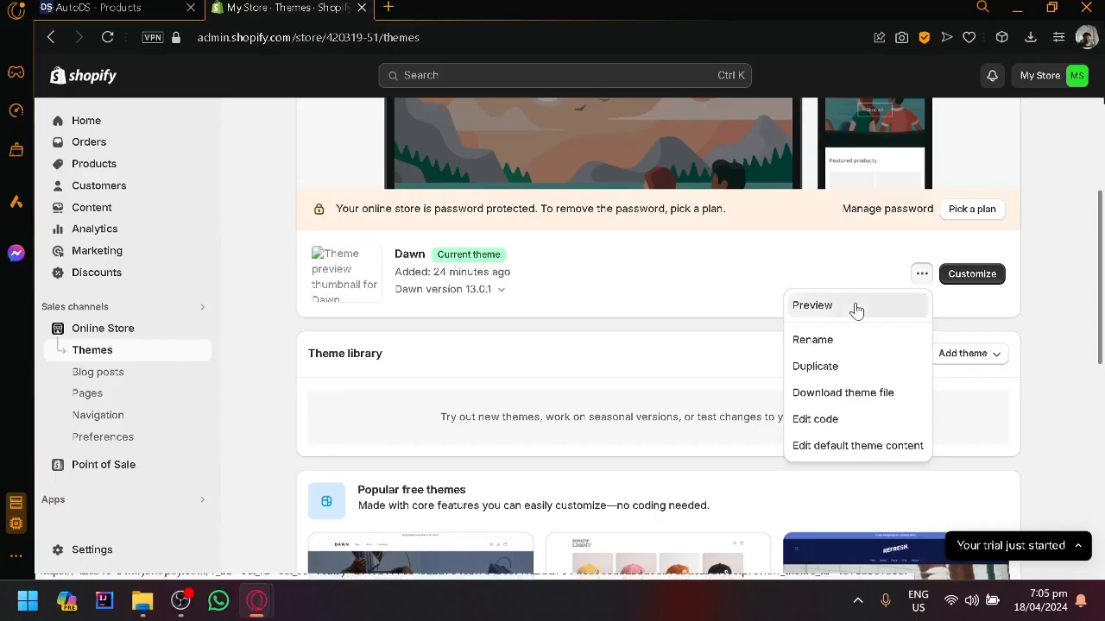
{"action": "left_click", "coordinate": [859, 308]}
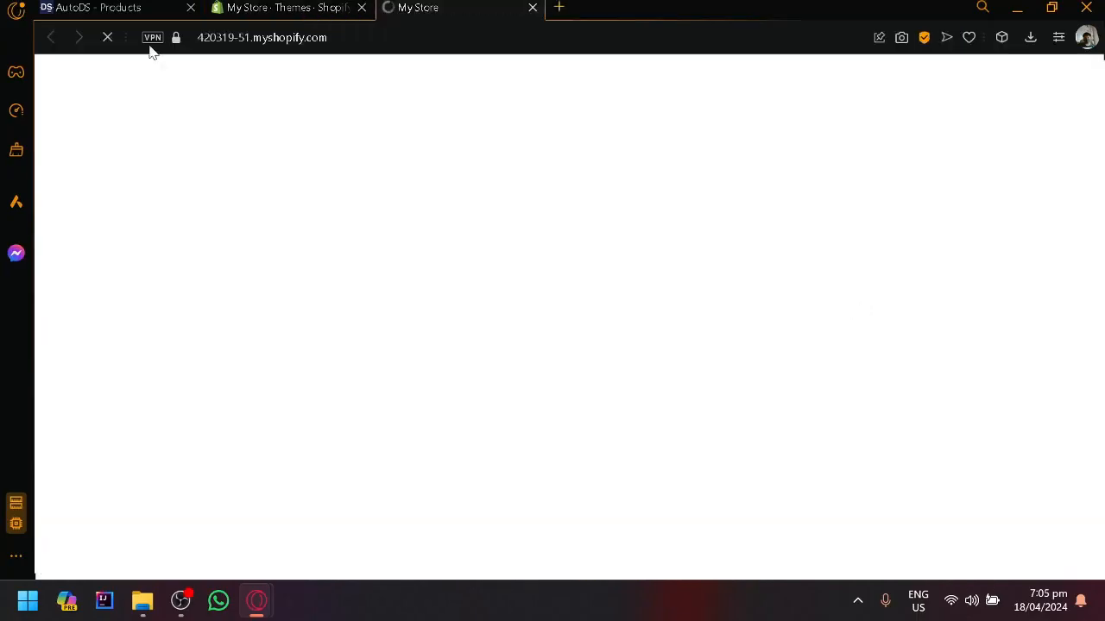
Examine the imported items and their prices under Featured products on the previewed storefront
{"action": "scroll", "coordinate": [452, 285], "scroll_direction": "down", "scroll_amount": 10}
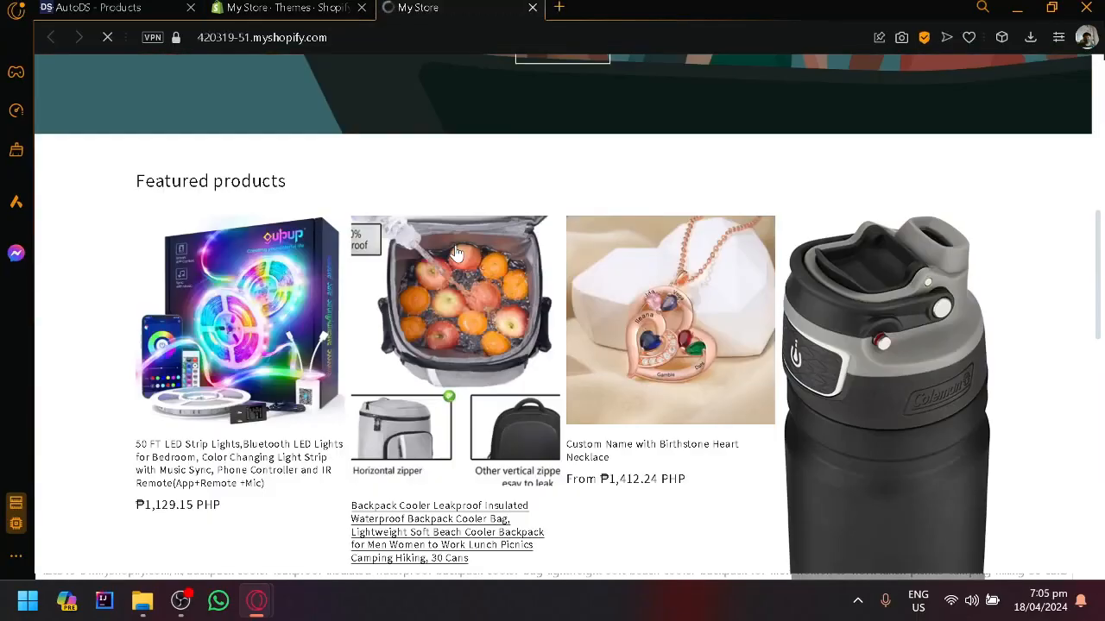
{"action": "scroll", "coordinate": [523, 246], "scroll_direction": "down", "scroll_amount": 3}
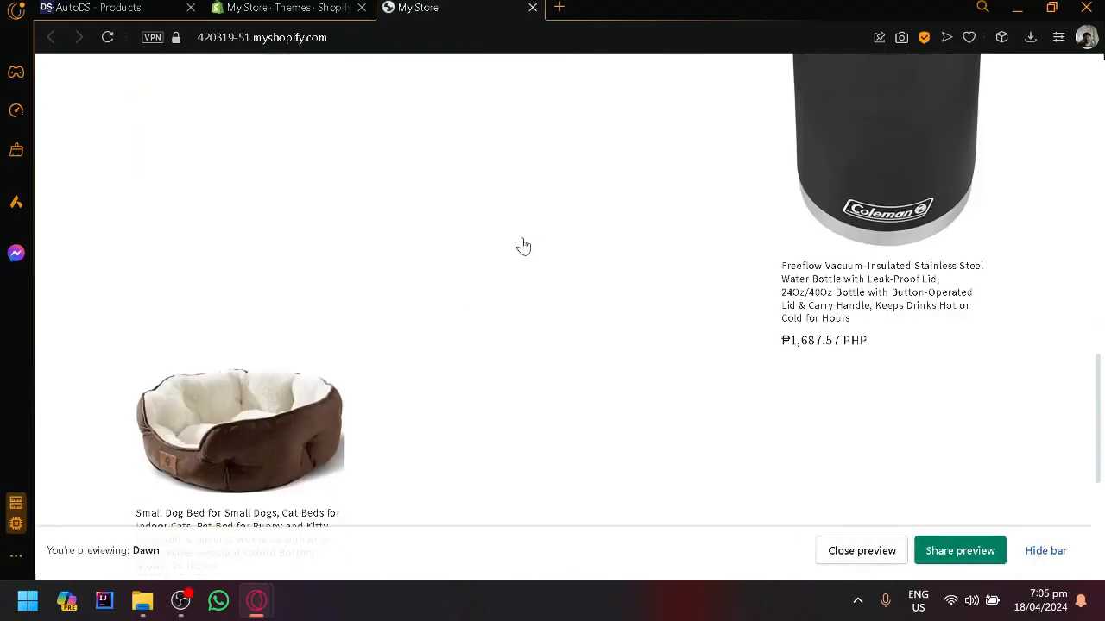
{"action": "scroll", "coordinate": [489, 232], "scroll_direction": "down", "scroll_amount": 4}
{"action": "scroll", "coordinate": [488, 232], "scroll_direction": "up", "scroll_amount": 7}
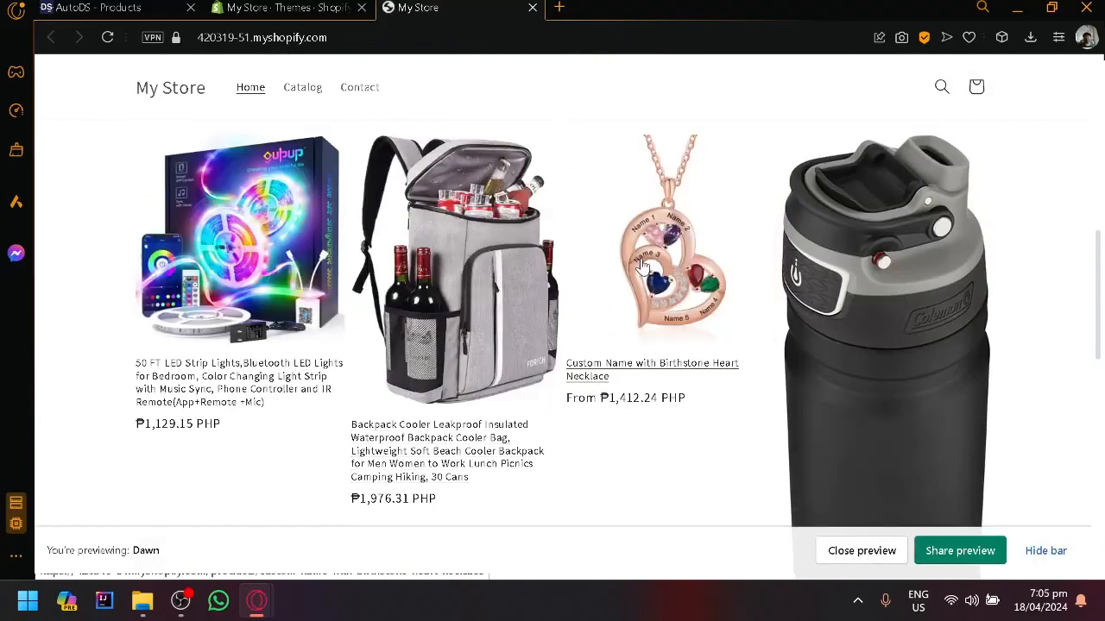
Open the Custom Name with Birthstone Heart Necklace page and select stone 6 in Rose Gold Plated
{"action": "left_click", "coordinate": [644, 263]}
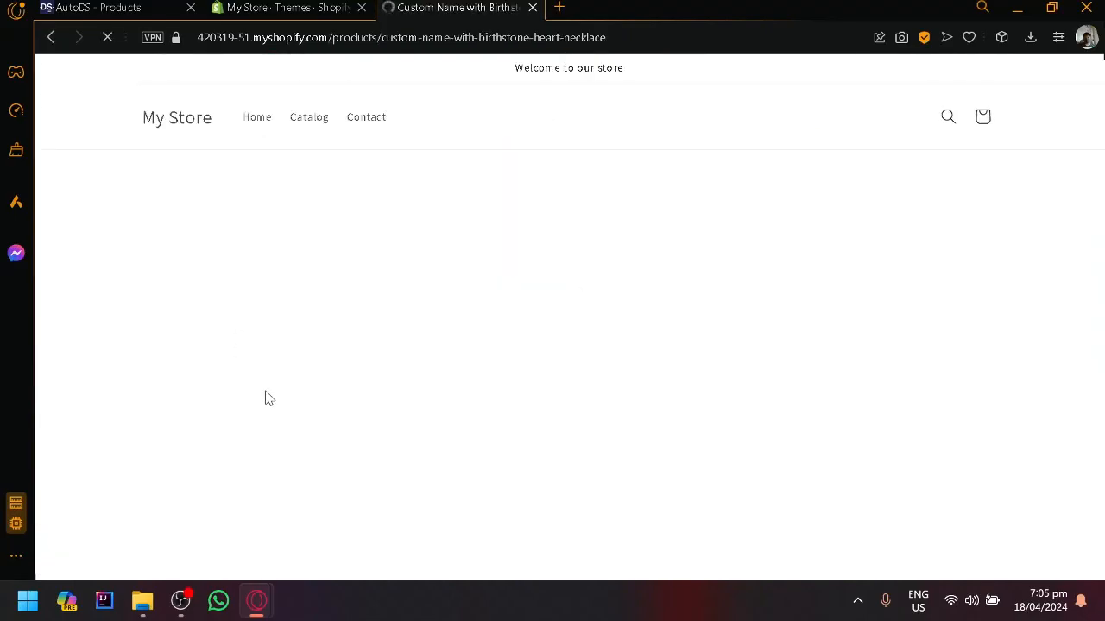
{"action": "scroll", "coordinate": [270, 384], "scroll_direction": "down", "scroll_amount": 3}
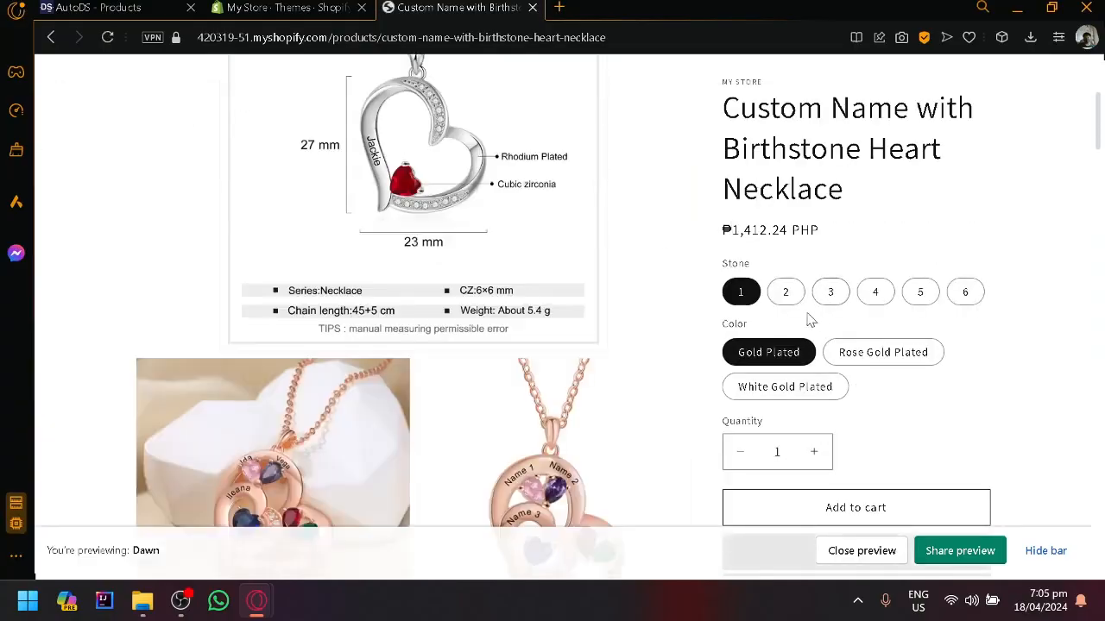
{"action": "left_click", "coordinate": [832, 293]}
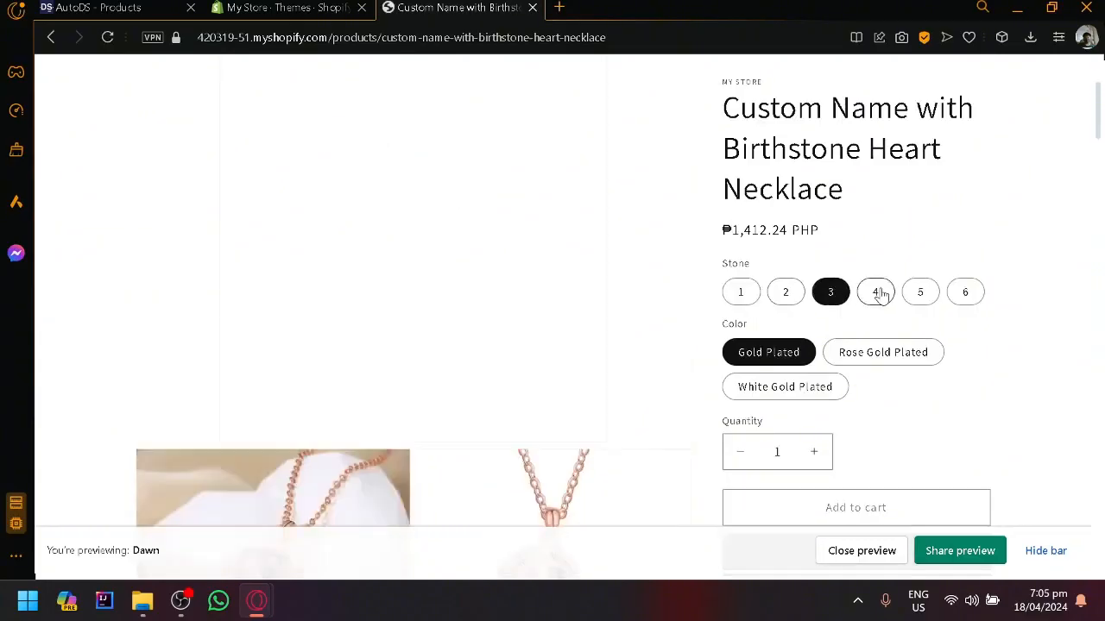
{"action": "left_click", "coordinate": [875, 294]}
{"action": "left_click", "coordinate": [967, 293]}
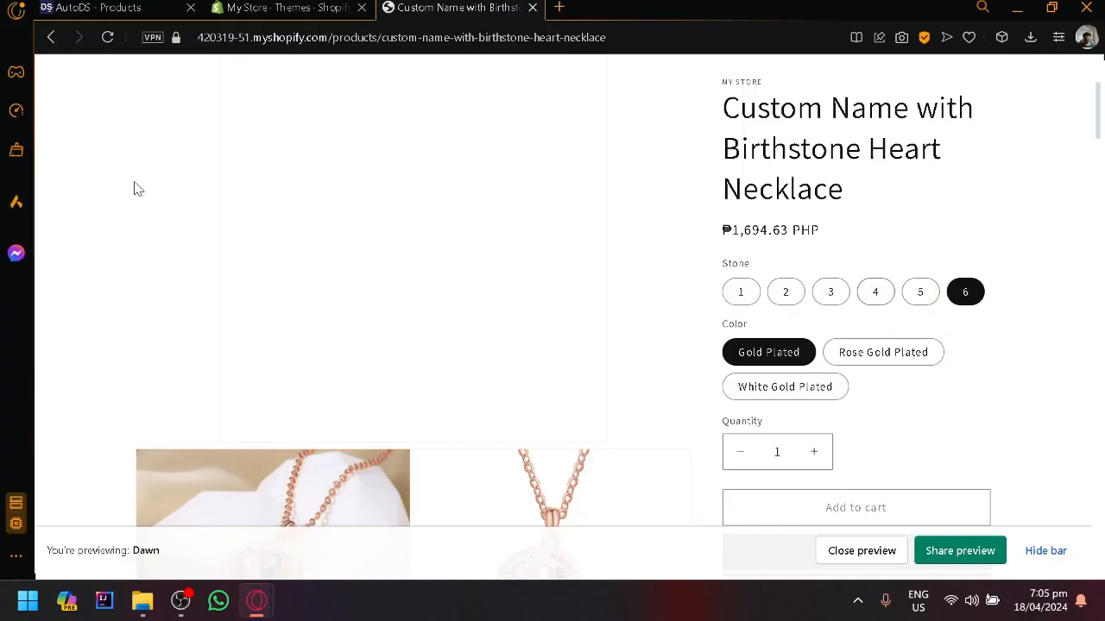
{"action": "scroll", "coordinate": [314, 210], "scroll_direction": "up", "scroll_amount": 2}
{"action": "scroll", "coordinate": [787, 436], "scroll_direction": "down", "scroll_amount": 3}
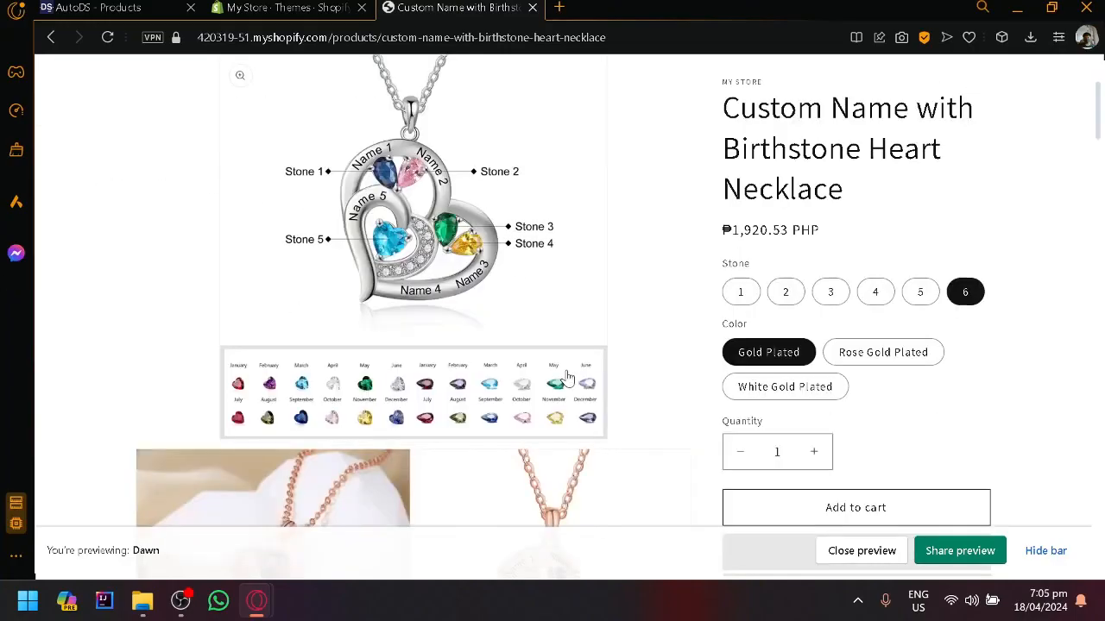
{"action": "left_click", "coordinate": [844, 353]}
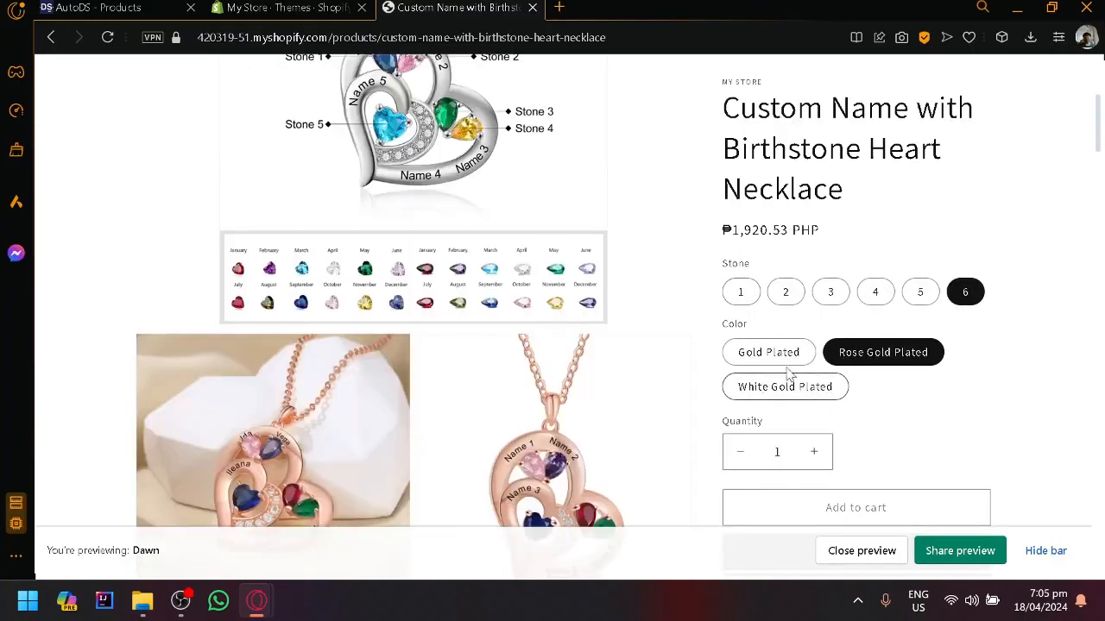
Examine the necklace page's product images, details, dimensions and care instructions
{"action": "scroll", "coordinate": [802, 463], "scroll_direction": "down", "scroll_amount": 3}
{"action": "scroll", "coordinate": [715, 395], "scroll_direction": "down", "scroll_amount": 8}
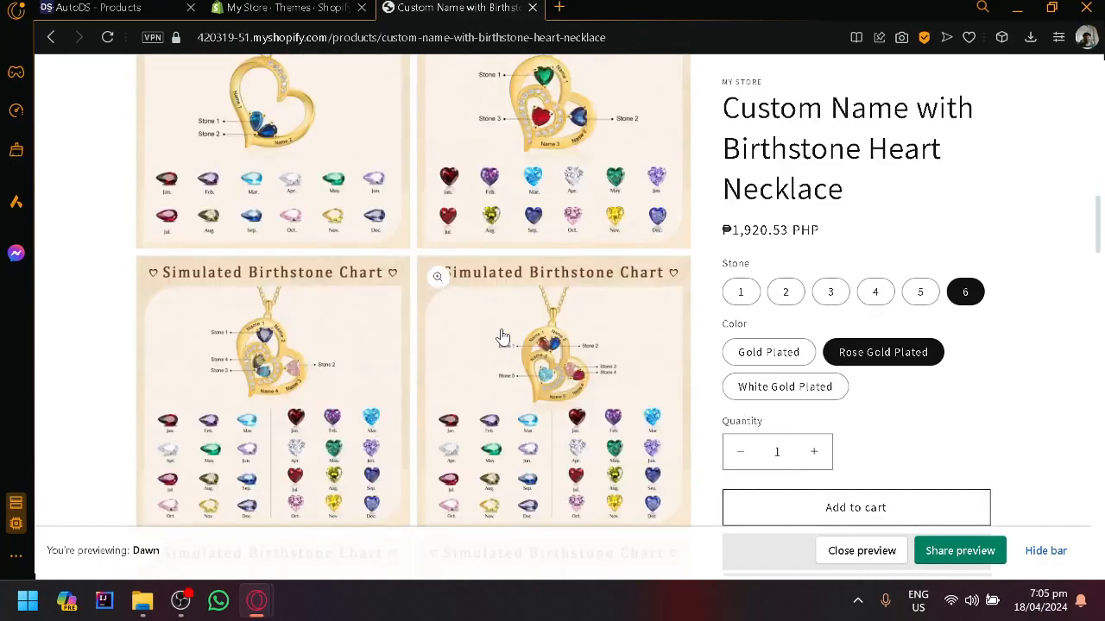
{"action": "scroll", "coordinate": [503, 335], "scroll_direction": "up", "scroll_amount": 9}
{"action": "scroll", "coordinate": [483, 315], "scroll_direction": "down", "scroll_amount": 14}
{"action": "scroll", "coordinate": [458, 289], "scroll_direction": "down", "scroll_amount": 12}
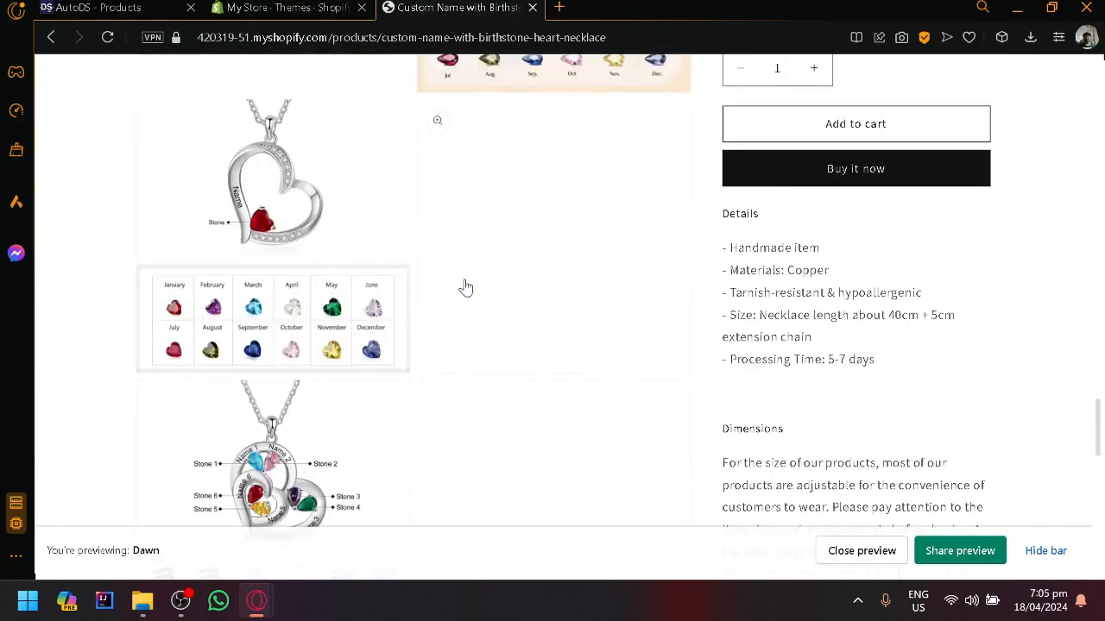
{"action": "scroll", "coordinate": [665, 301], "scroll_direction": "down", "scroll_amount": 3}
{"action": "scroll", "coordinate": [846, 231], "scroll_direction": "up", "scroll_amount": 6}
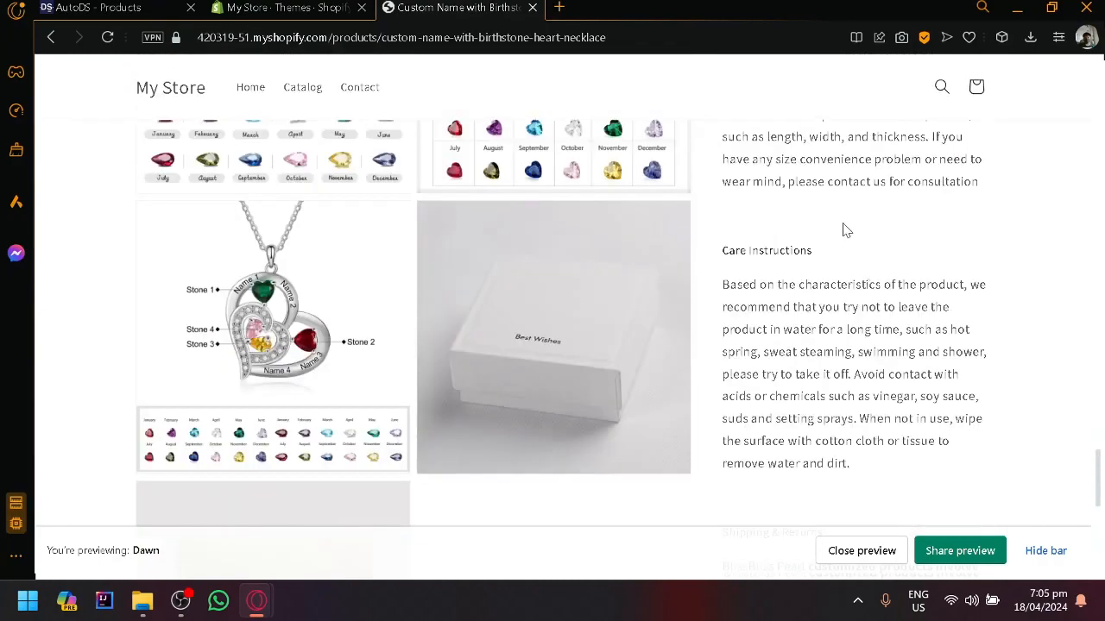
{"action": "scroll", "coordinate": [824, 281], "scroll_direction": "up", "scroll_amount": 6}
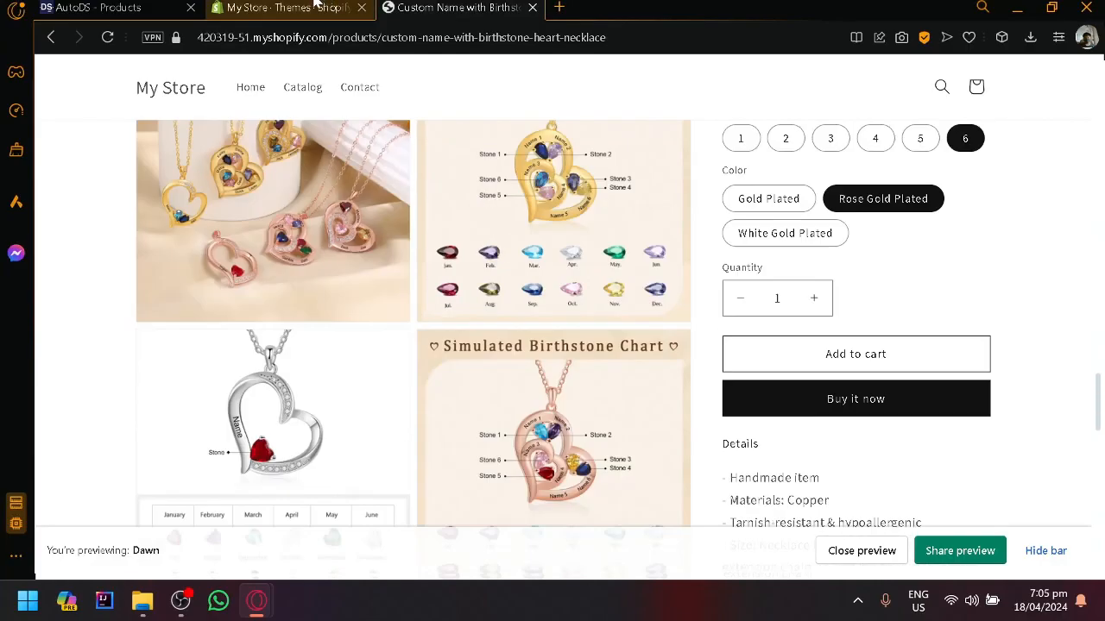
Switch back to AutoDS and view the options for adding products and the list of connected stores
{"action": "left_click", "coordinate": [276, 7]}
{"action": "scroll", "coordinate": [230, 279], "scroll_direction": "up", "scroll_amount": 3}
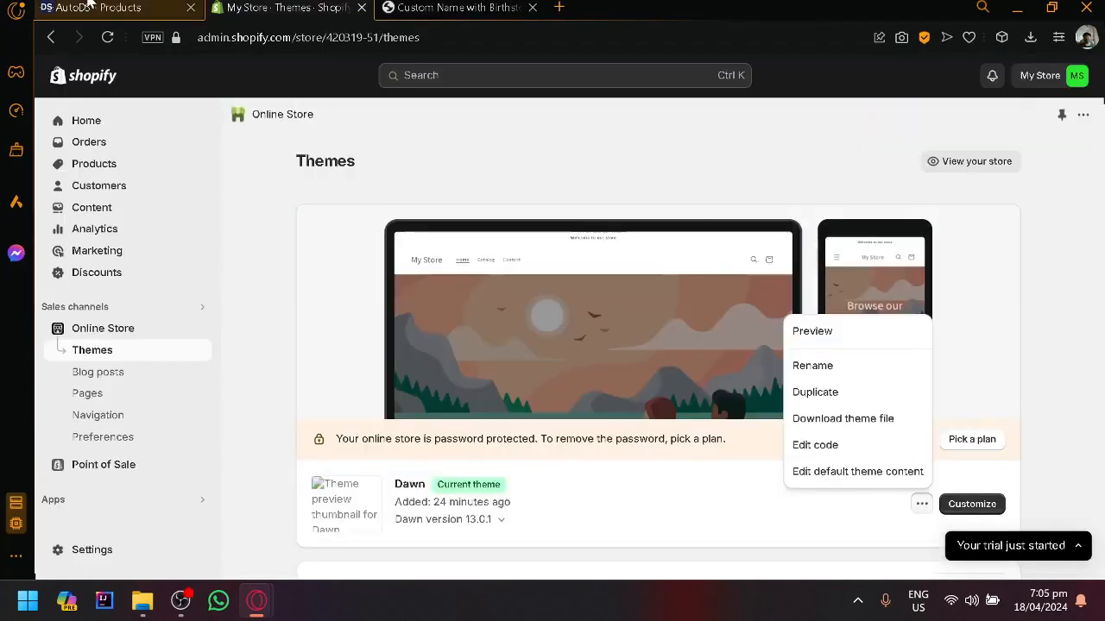
{"action": "left_click", "coordinate": [79, 6]}
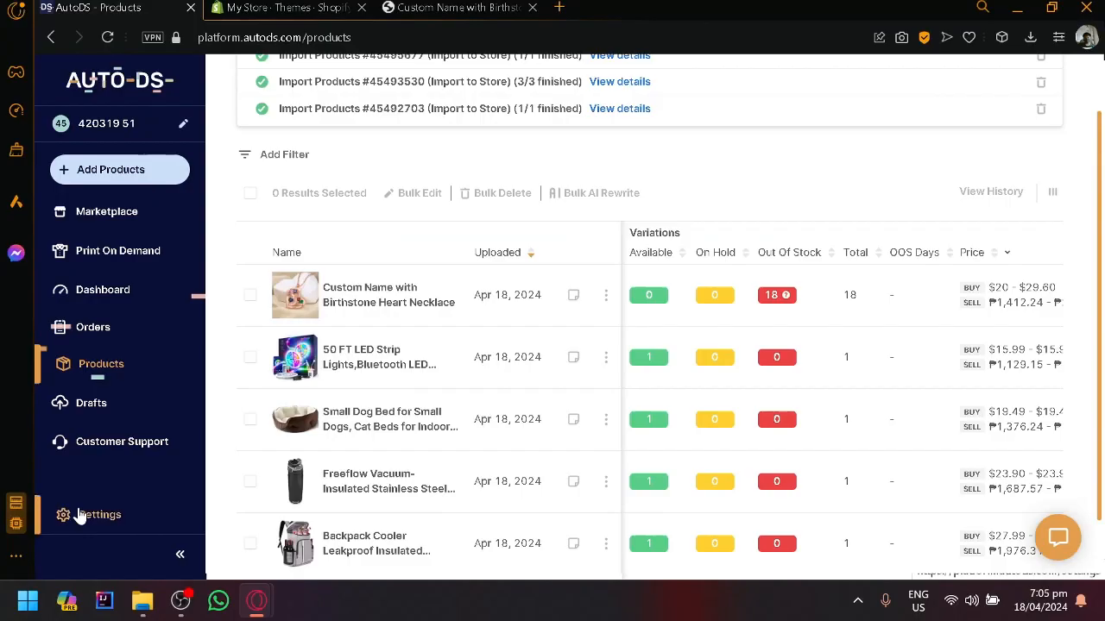
{"action": "left_click", "coordinate": [130, 172]}
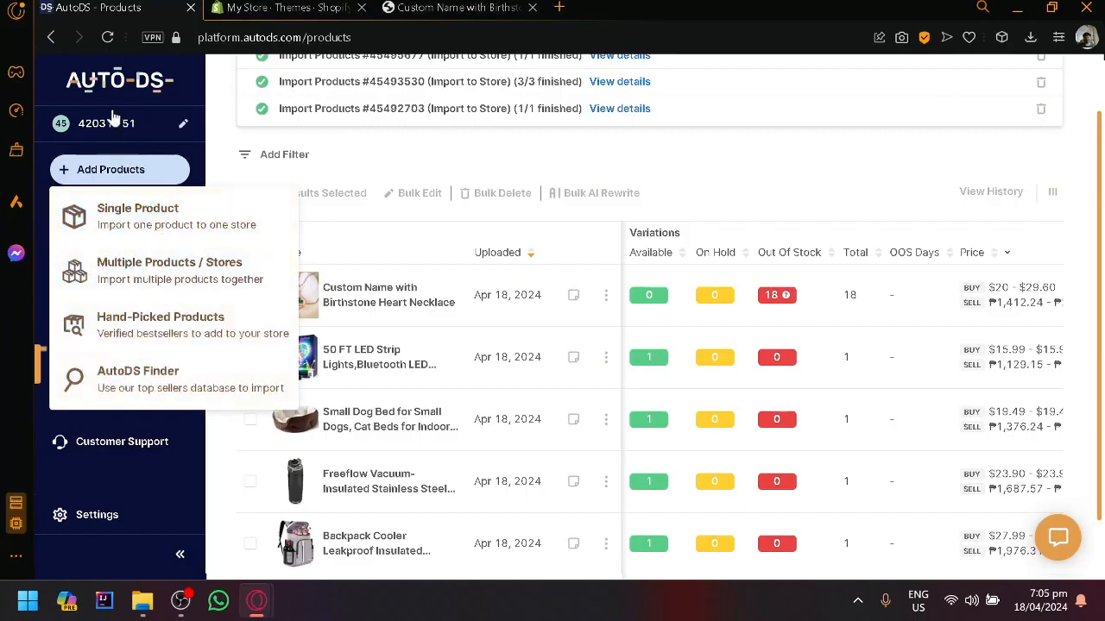
{"action": "left_click", "coordinate": [183, 123]}
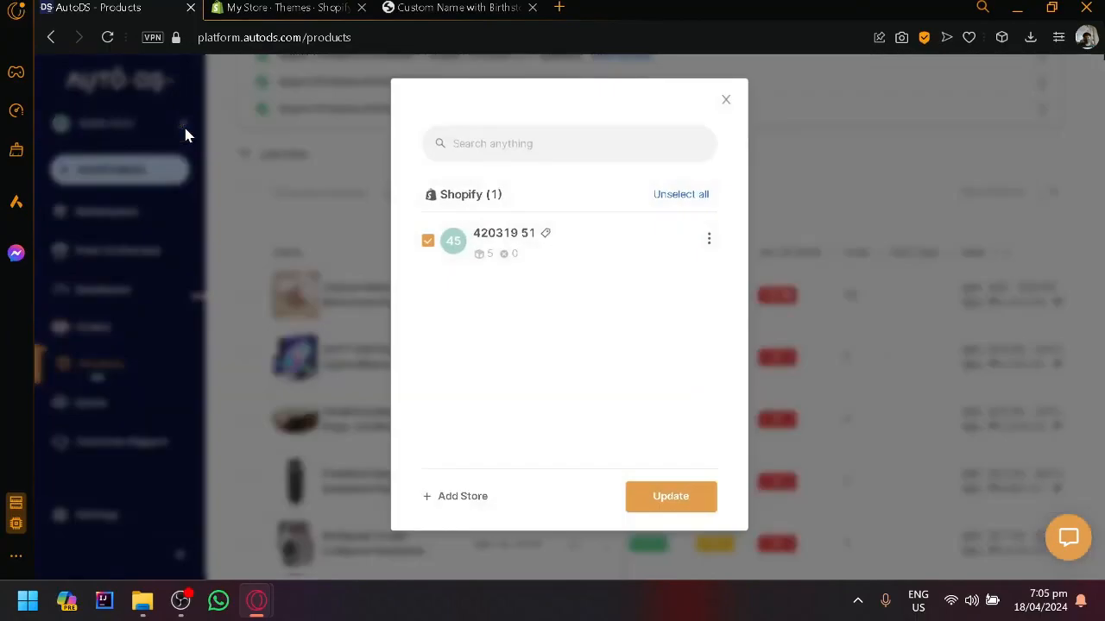